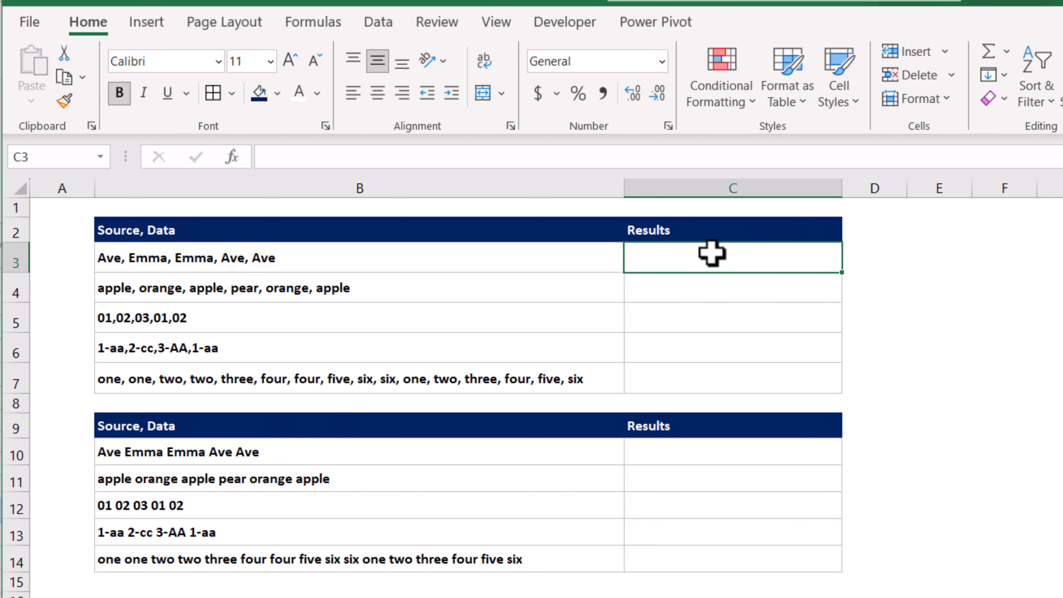
# In C3, enter a TEXTSPLIT formula splitting B3 into rows at each comma: =TEXTSPLIT(B3,,",")
pyautogui.write('=')
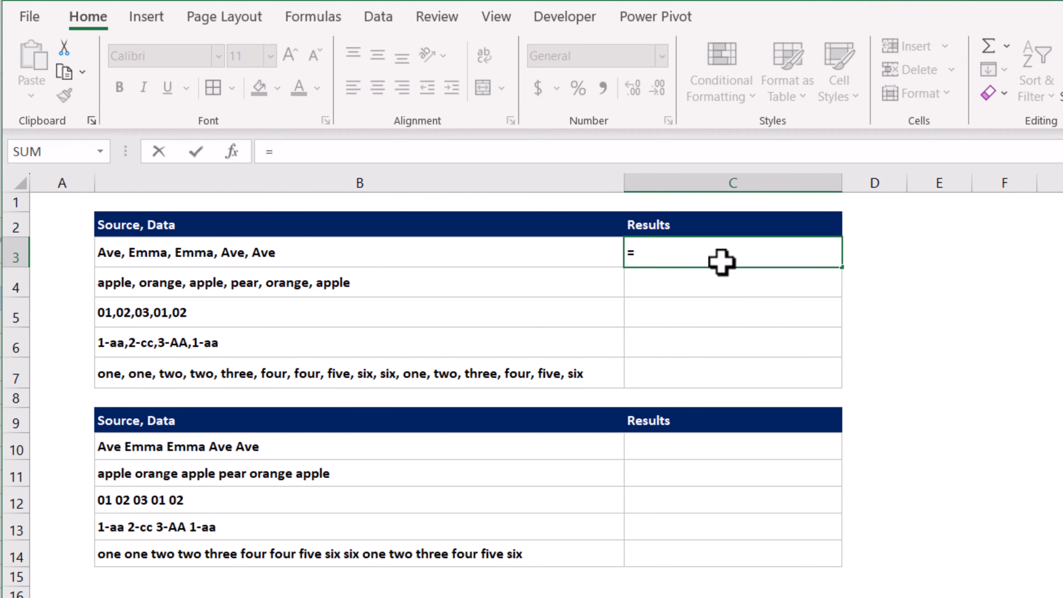
pyautogui.write('textsplit(')
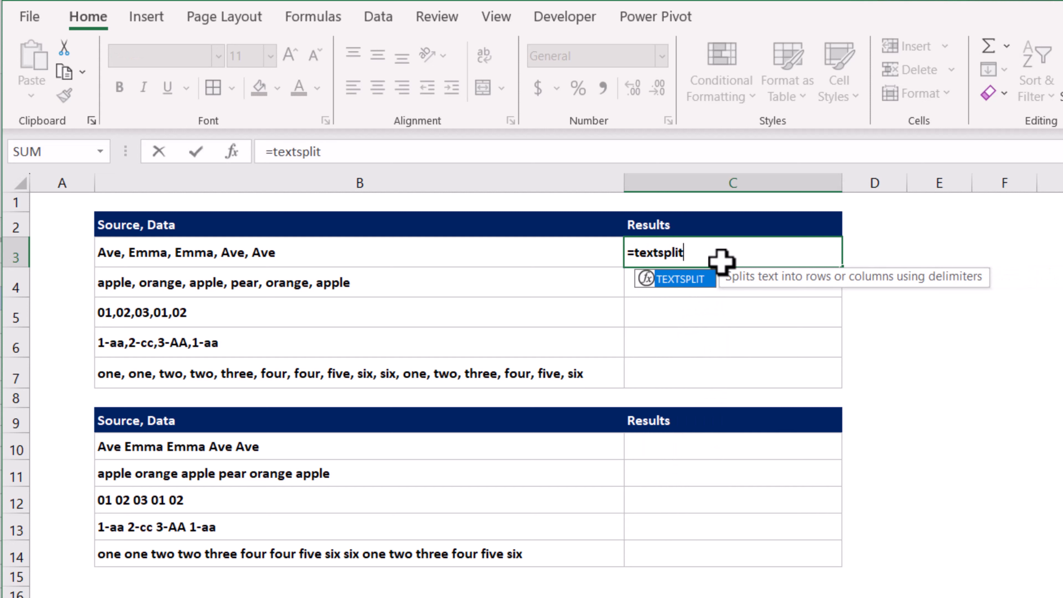
pyautogui.click(532, 263)
pyautogui.write(',')
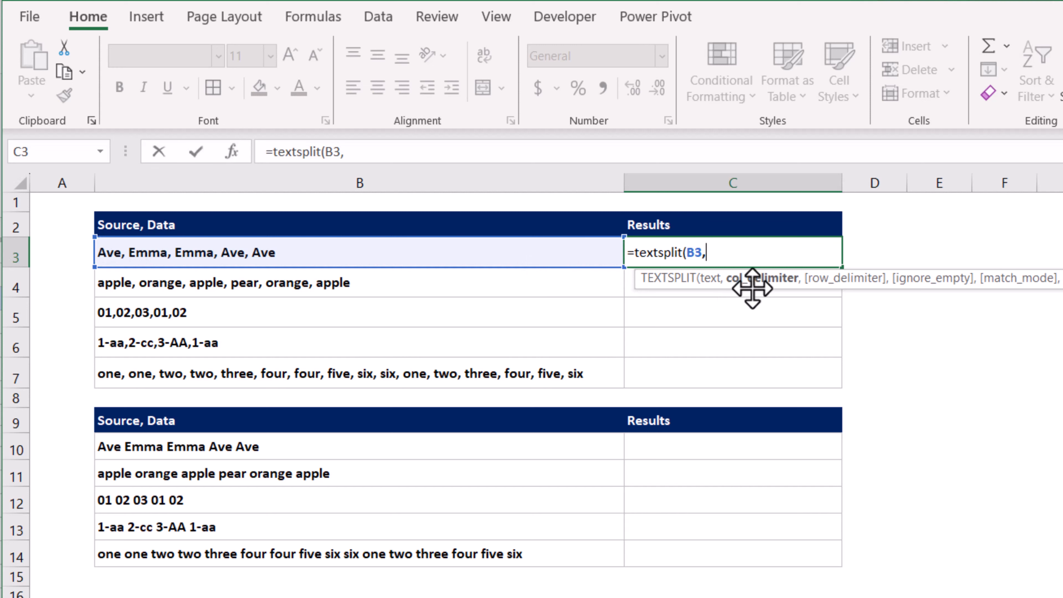
pyautogui.write(',')
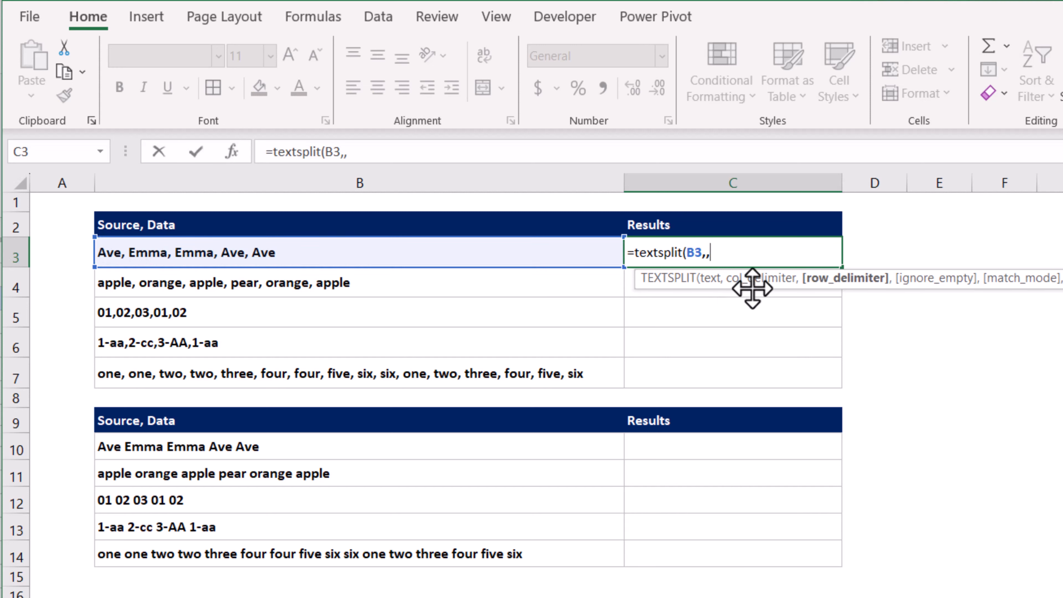
pyautogui.write('",")')
pyautogui.press('Return')
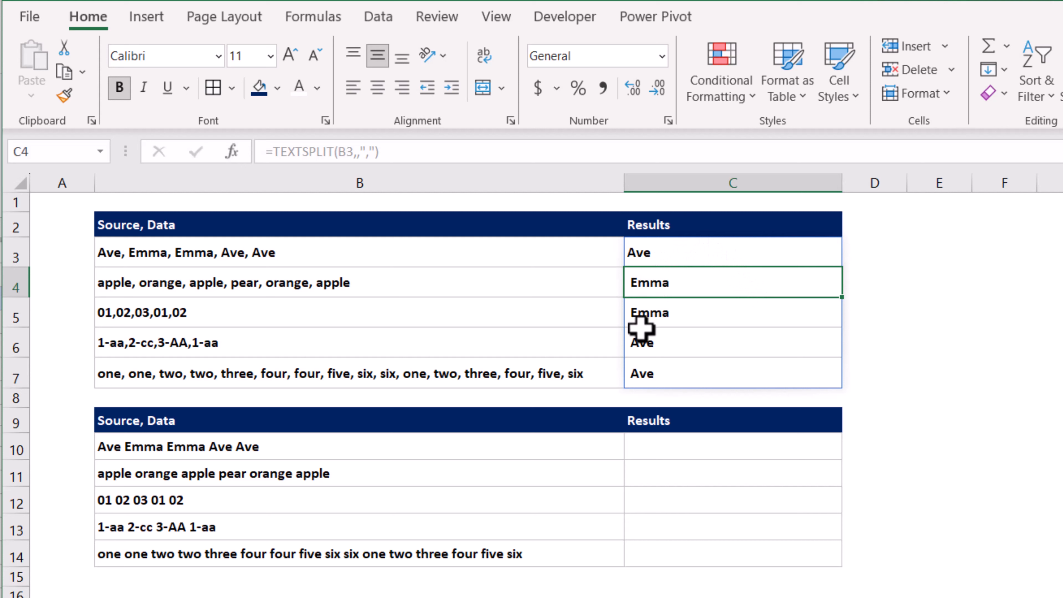
# Wrap C3's TEXTSPLIT formula in TRIM to strip the spaces from each split value
pyautogui.click(659, 251)
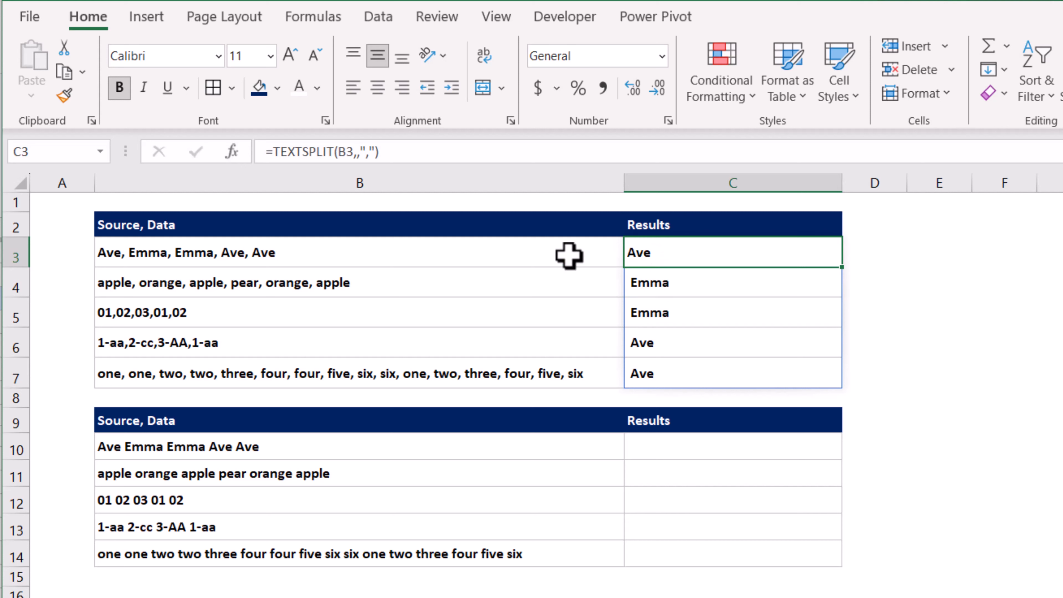
pyautogui.click(276, 154)
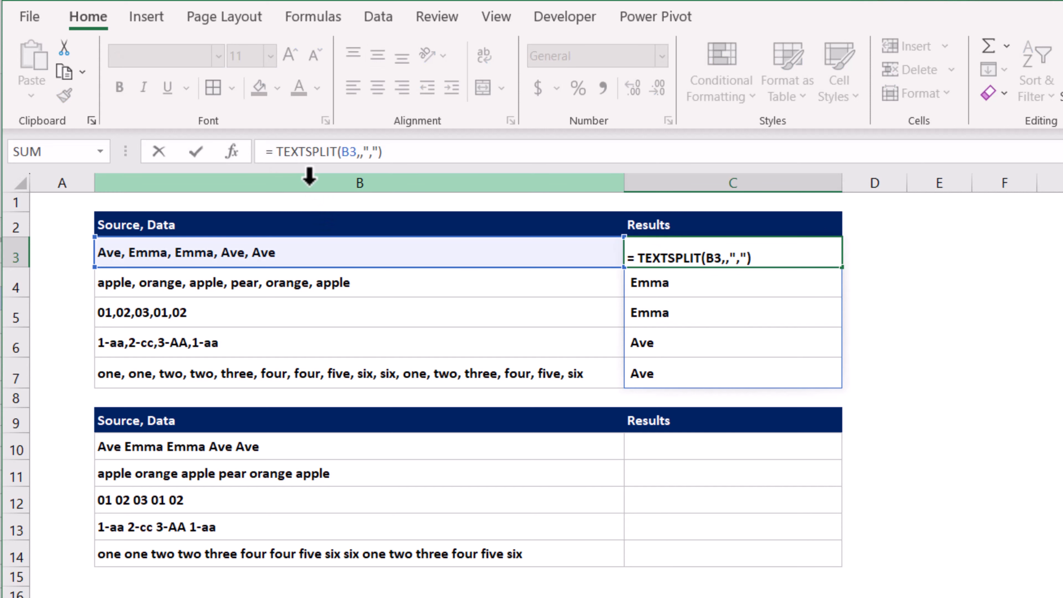
pyautogui.write('Trim(')
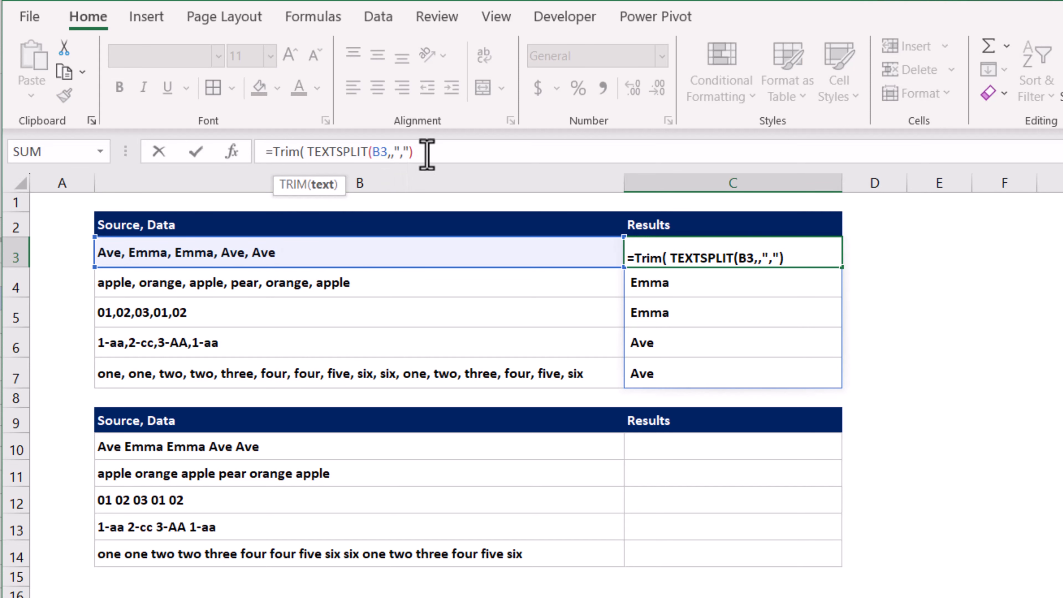
pyautogui.press('Return')
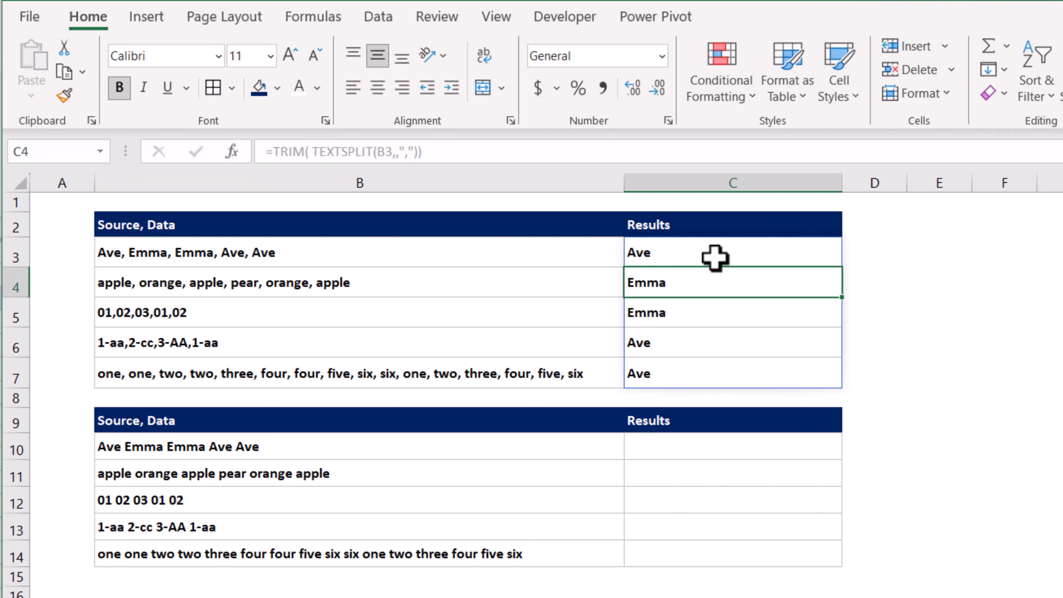
# Wrap C3's formula in UNIQUE so only distinct values remain
pyautogui.click(701, 257)
pyautogui.click(275, 157)
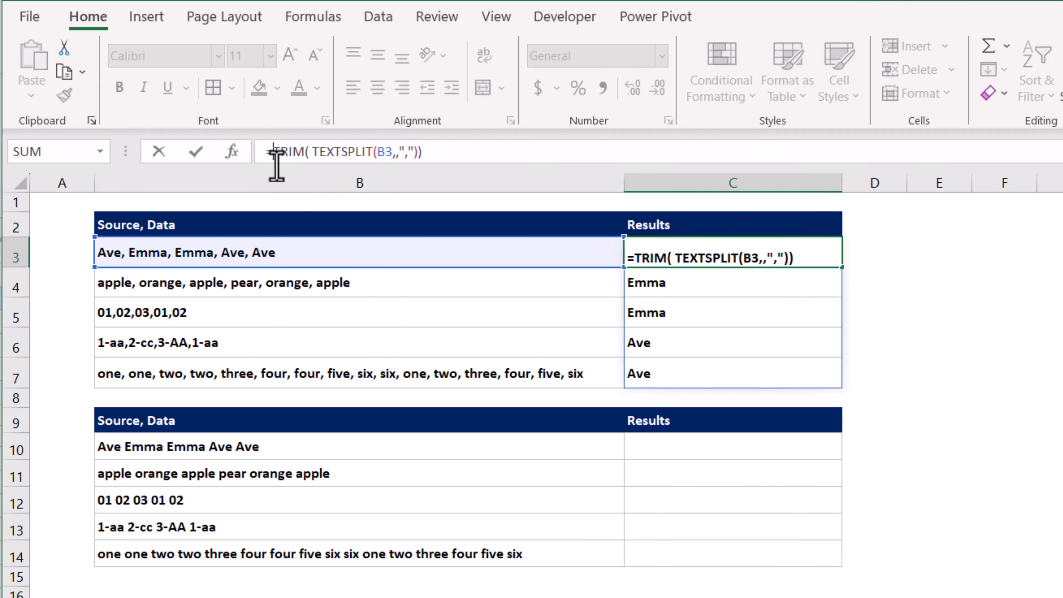
pyautogui.write('uni')
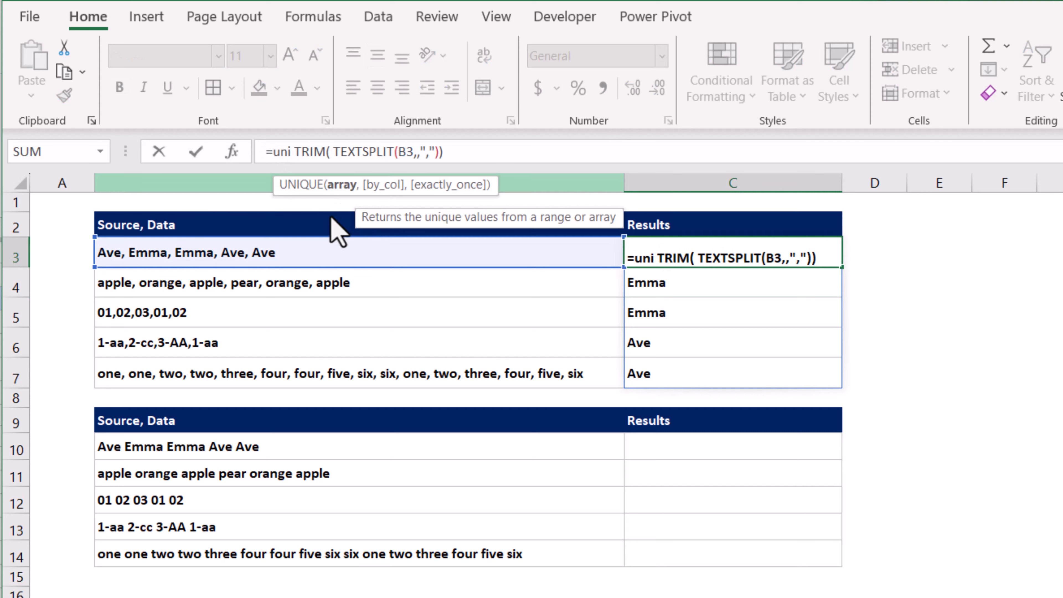
pyautogui.press('Tab')
pyautogui.click(505, 156)
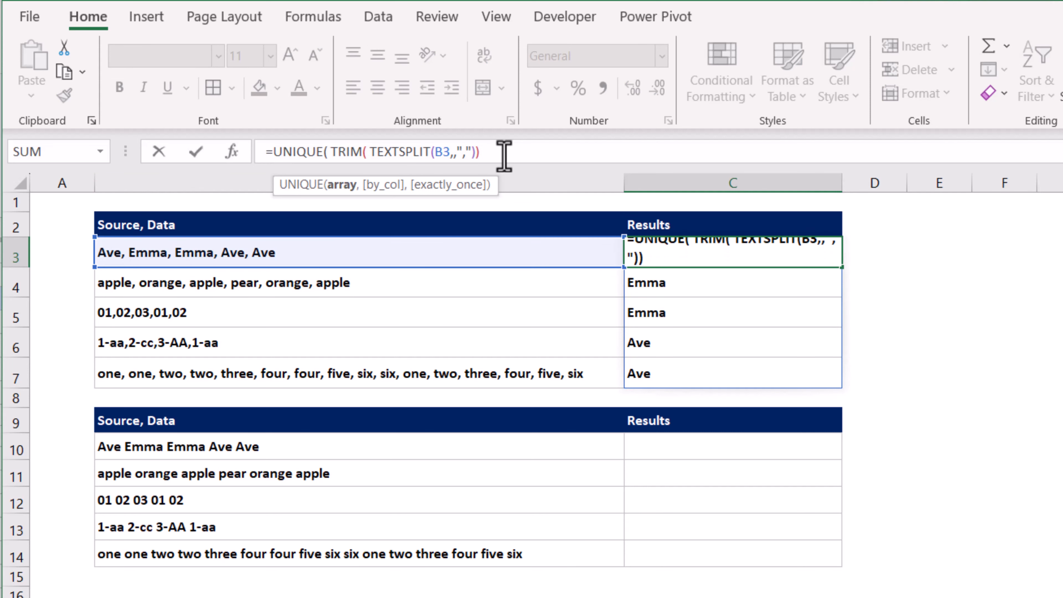
pyautogui.write(')')
pyautogui.press('Return')
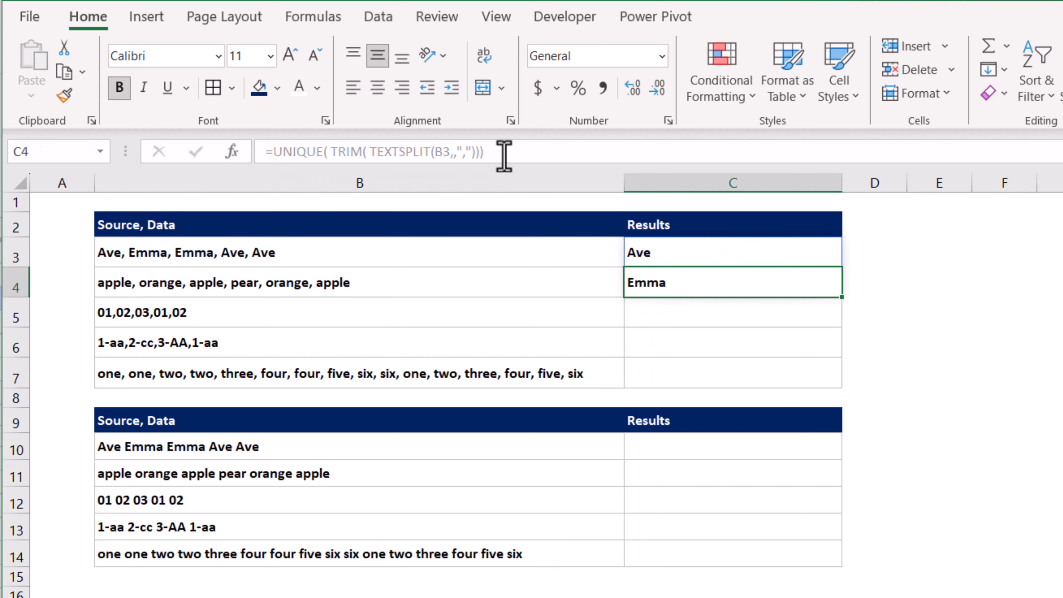
# Wrap C3's formula in TEXTJOIN with a "," delimiter and TRUE for ignoring empty cells
pyautogui.press('Up')
pyautogui.click(275, 152)
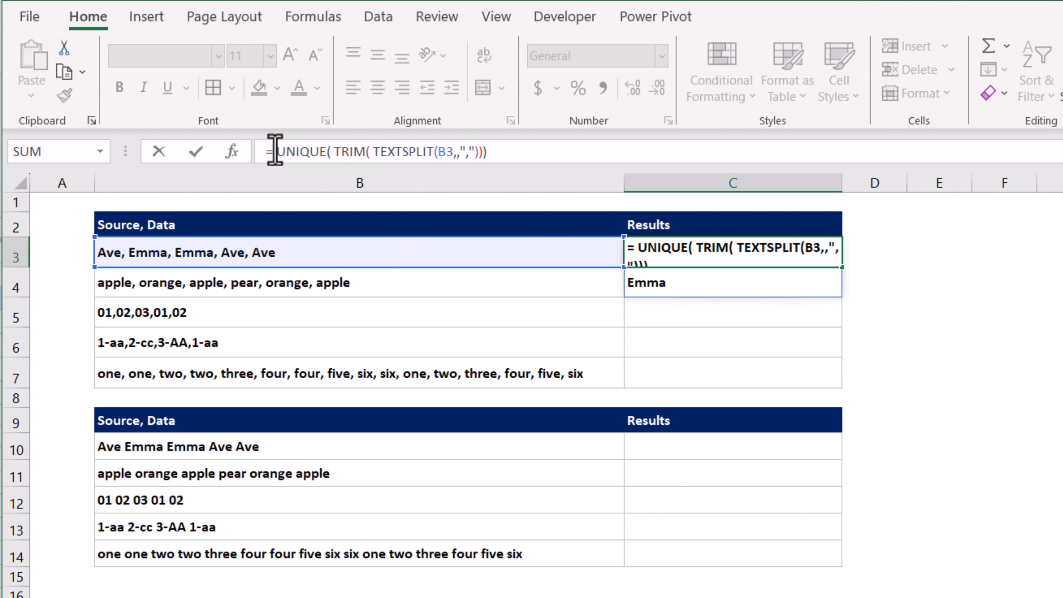
pyautogui.write('textjoin')
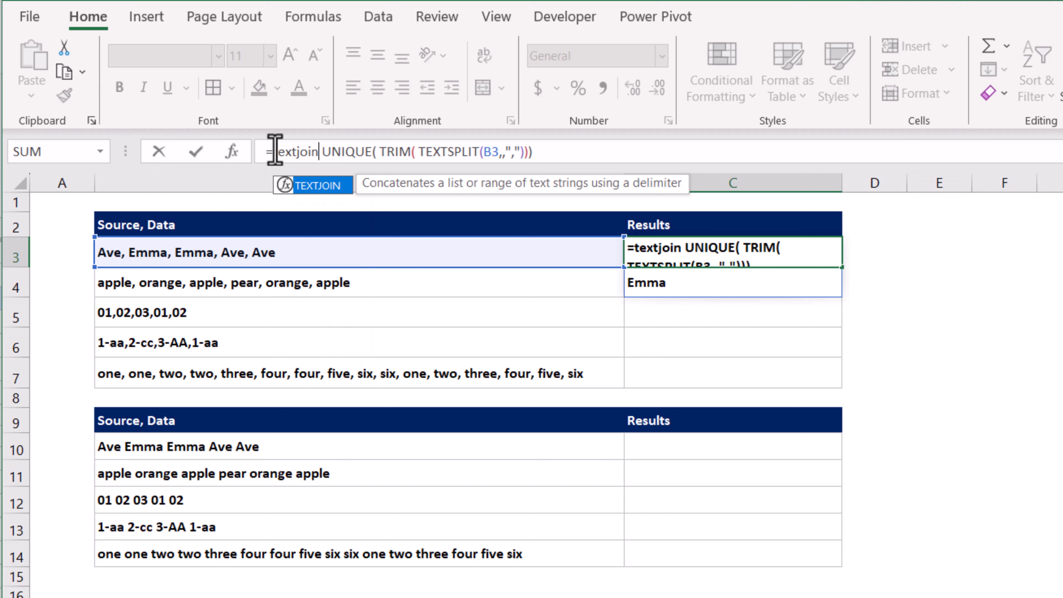
pyautogui.write('(')
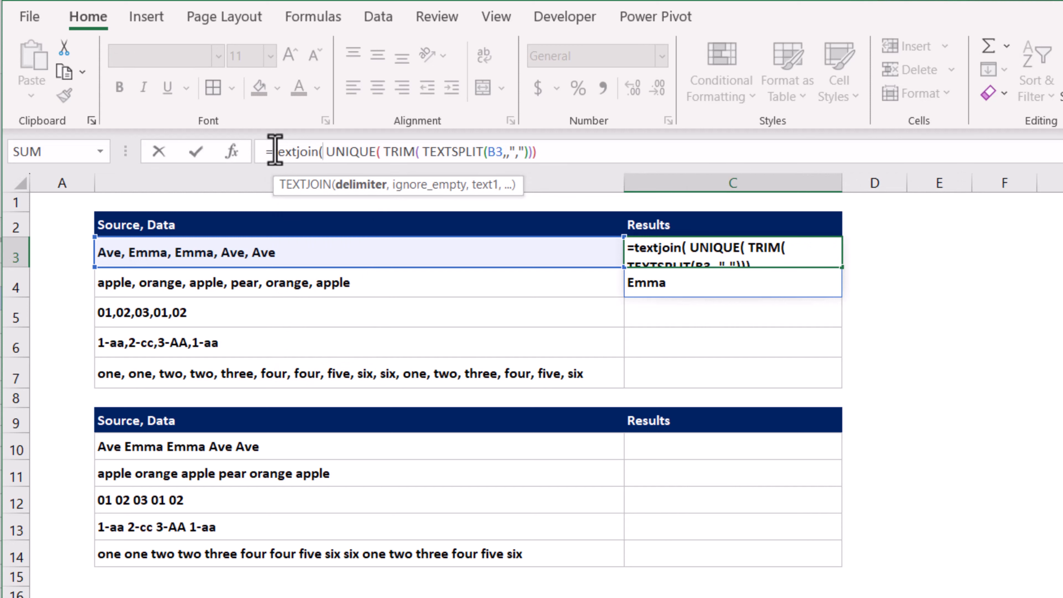
pyautogui.write('","')
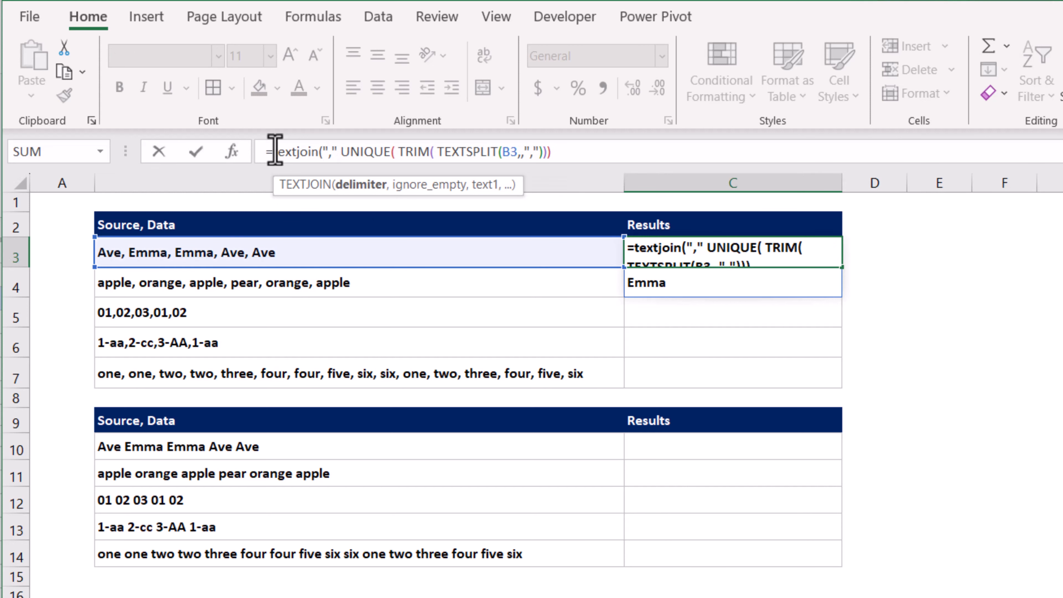
pyautogui.write(',true')
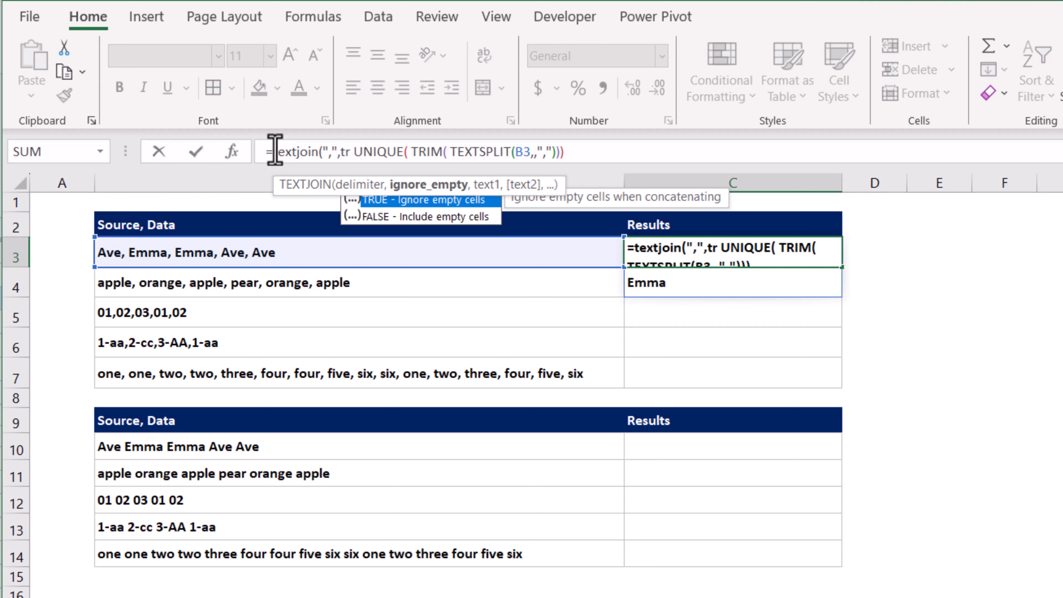
pyautogui.write(',')
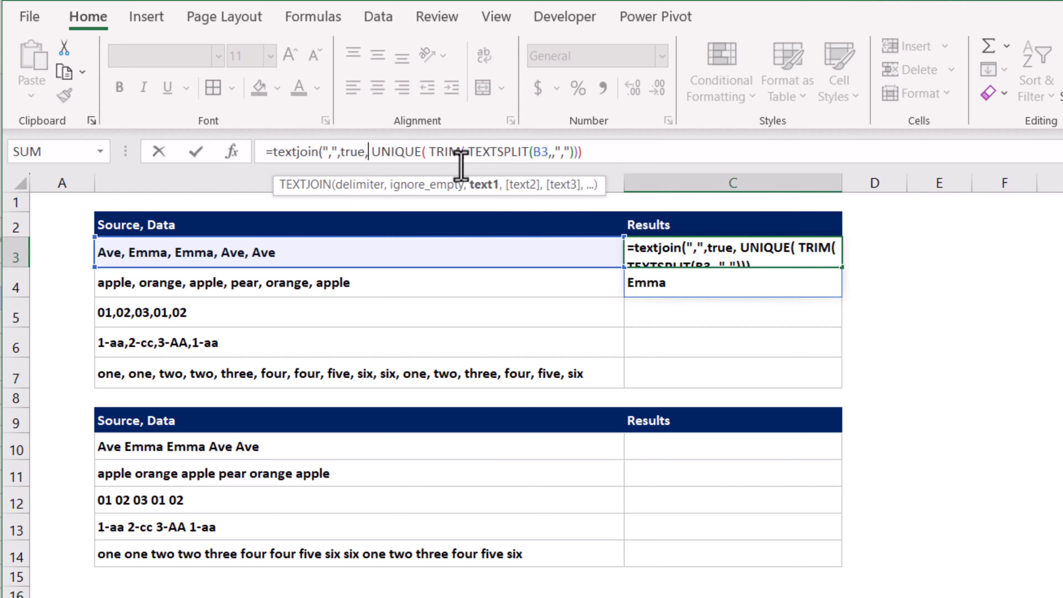
pyautogui.press('Return')
pyautogui.press('Return')
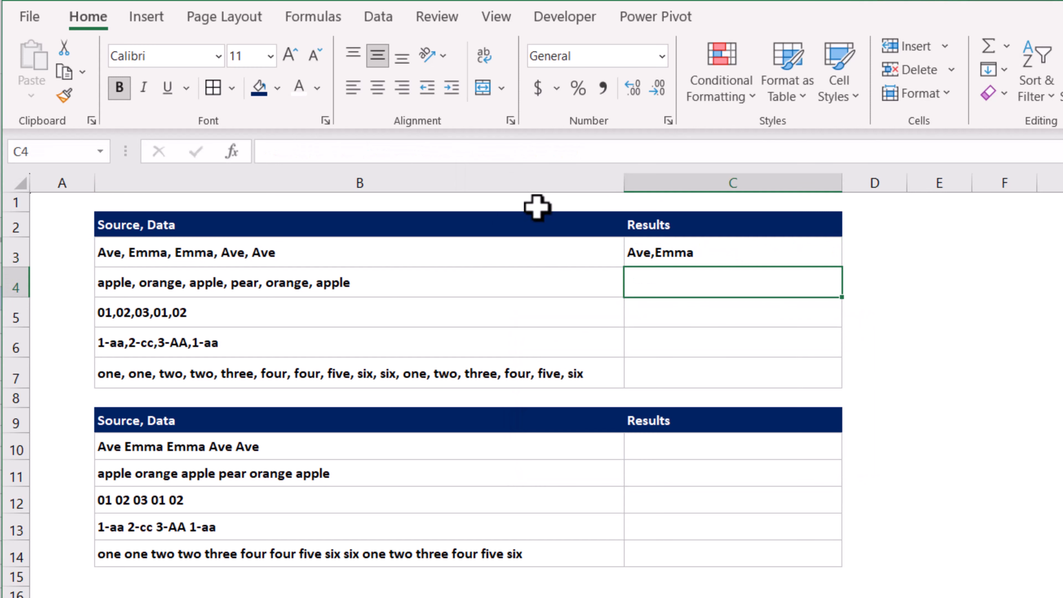
# Change the TEXTJOIN delimiter in C3 to a comma followed by a space
pyautogui.click(724, 260)
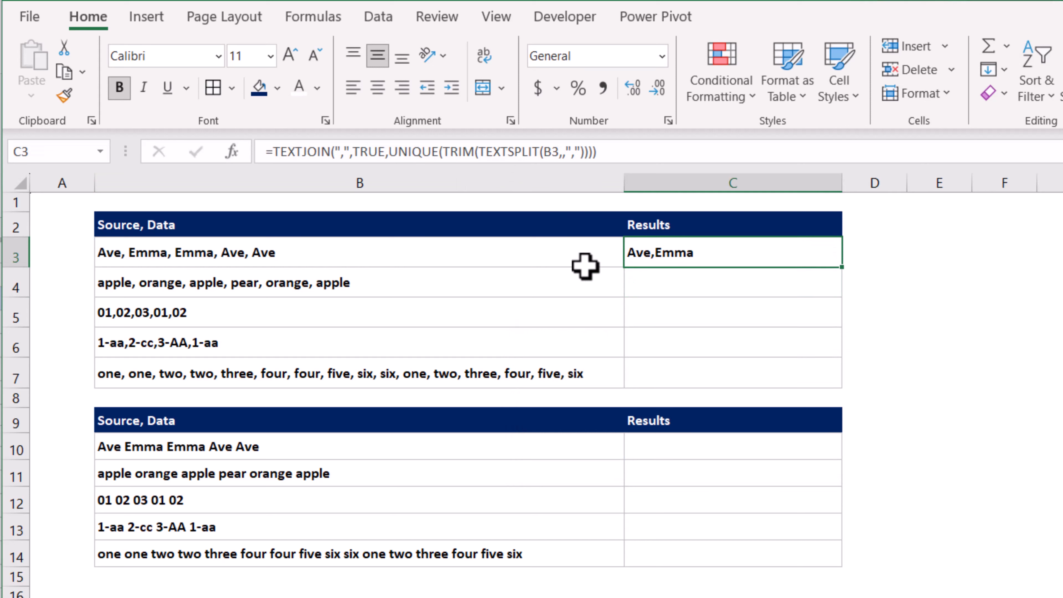
pyautogui.click(344, 152)
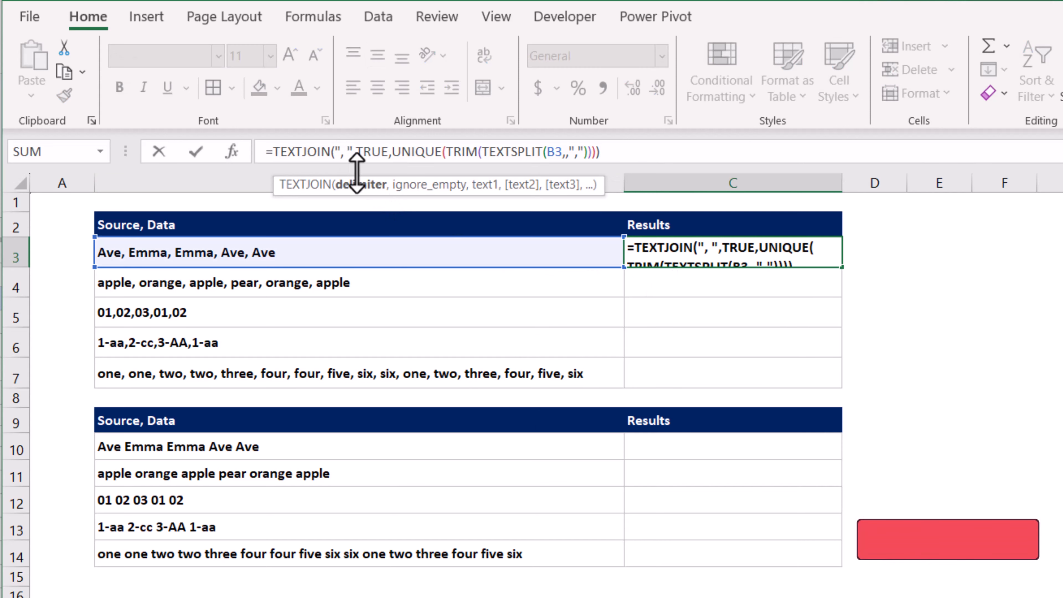
pyautogui.press('Return')
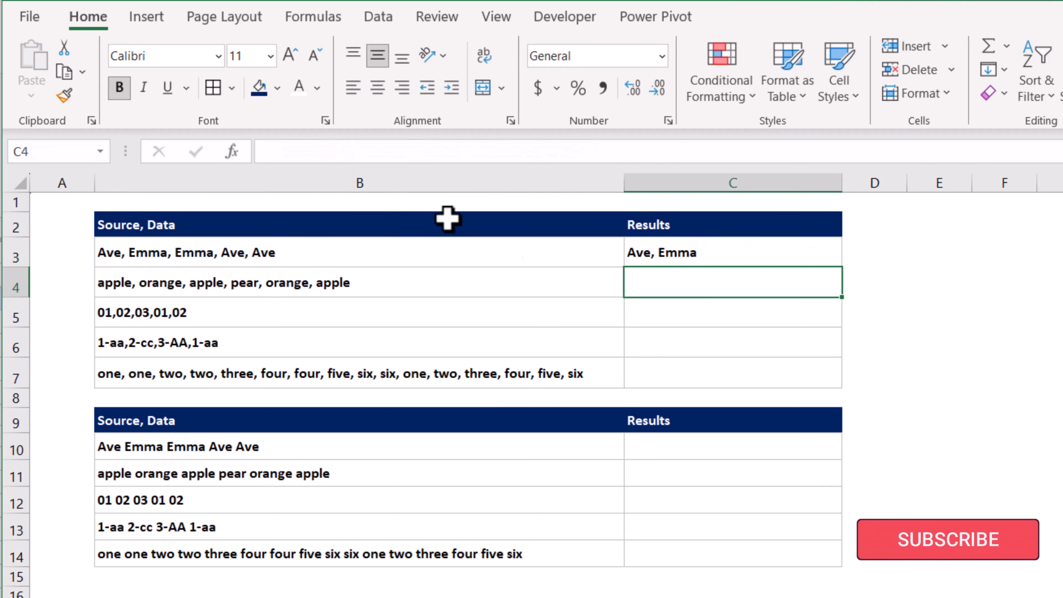
# Fill C3's formula down through C7
pyautogui.click(737, 260)
pyautogui.moveTo(842, 267); pyautogui.dragTo(833, 387)
pyautogui.click(628, 447)
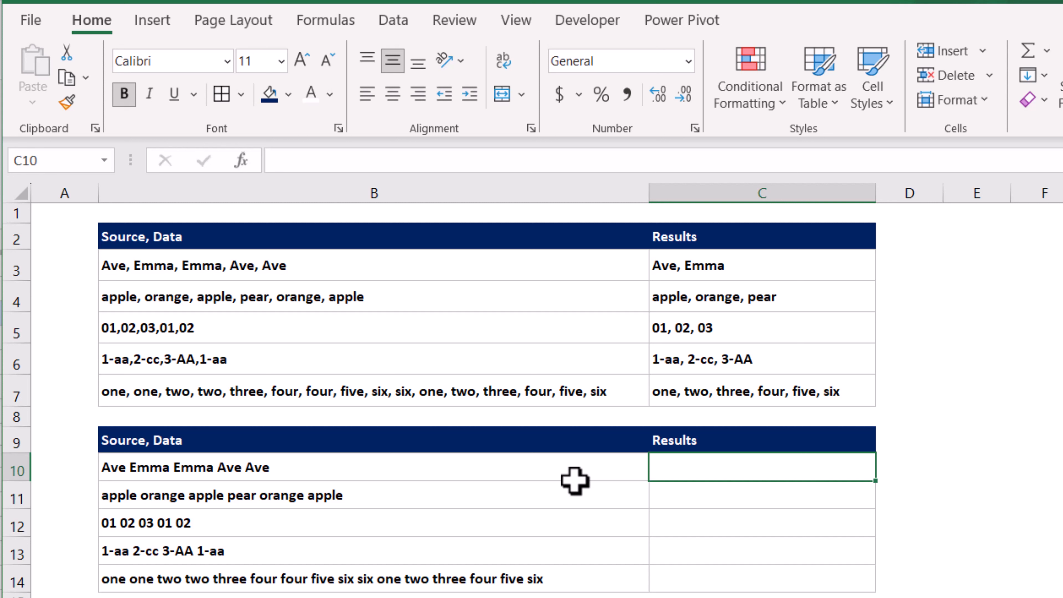
# Copy C3's formula and paste it into C10
pyautogui.click(787, 260)
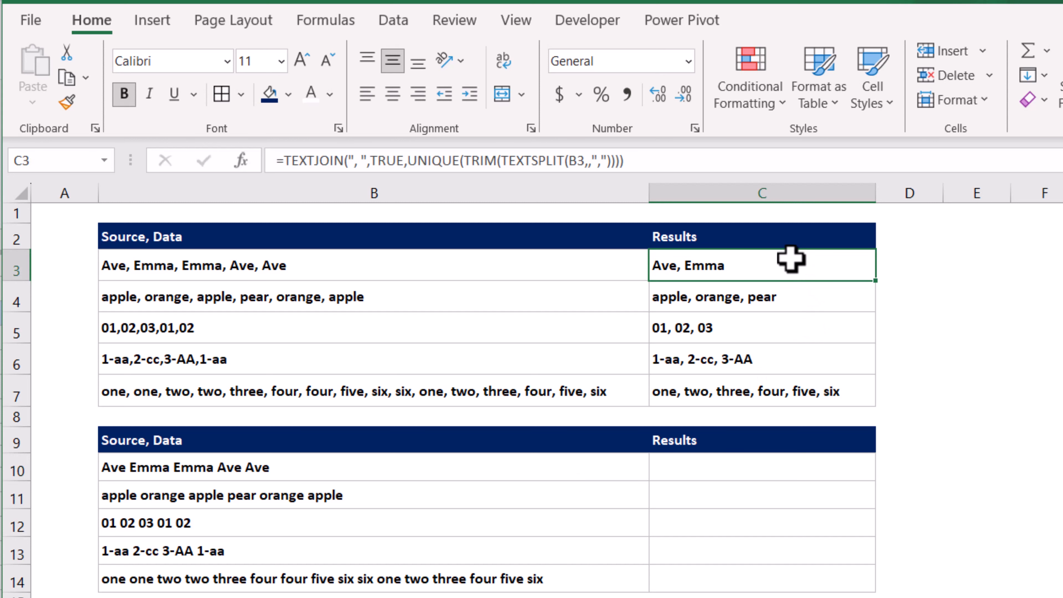
pyautogui.hotkey('ctrl', 'c')
pyautogui.click(695, 466)
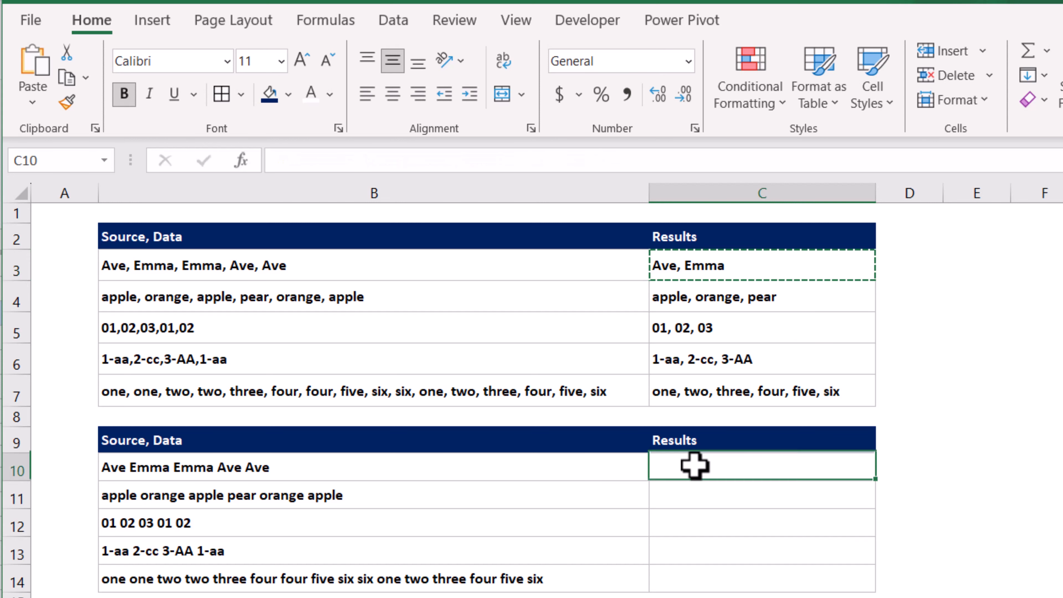
pyautogui.hotkey('ctrl', 'v')
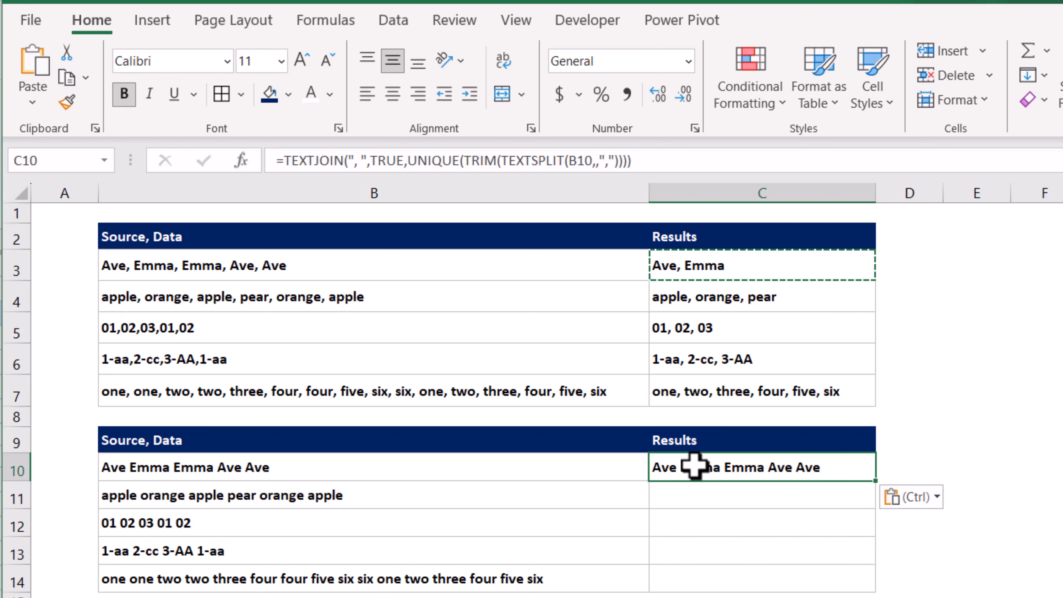
# Edit C10's formula so both the TEXTSPLIT and TEXTJOIN delimiters are a single space
pyautogui.doubleClick(696, 466)
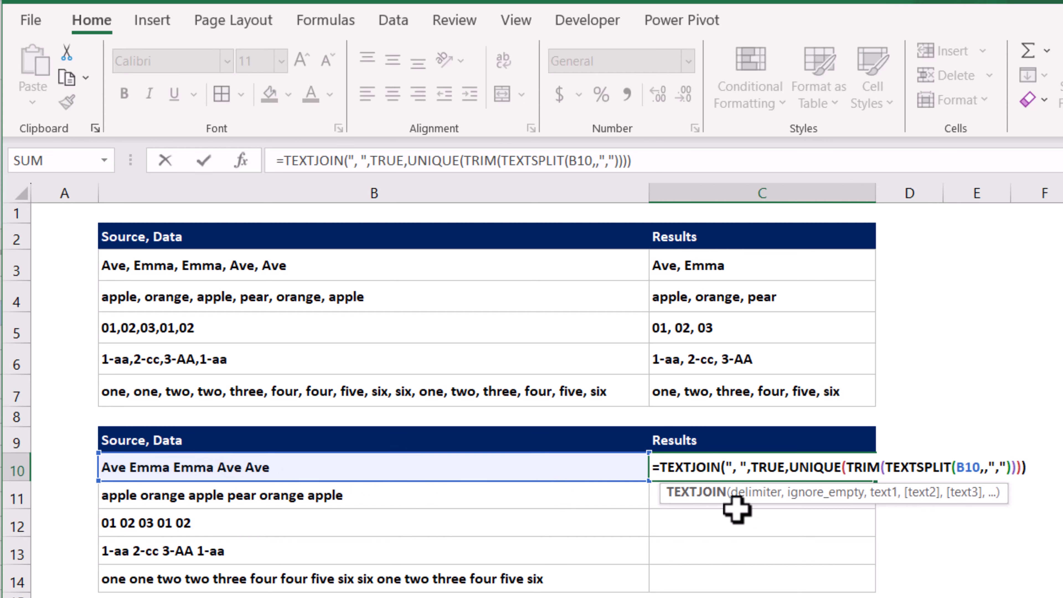
pyautogui.click(1000, 469)
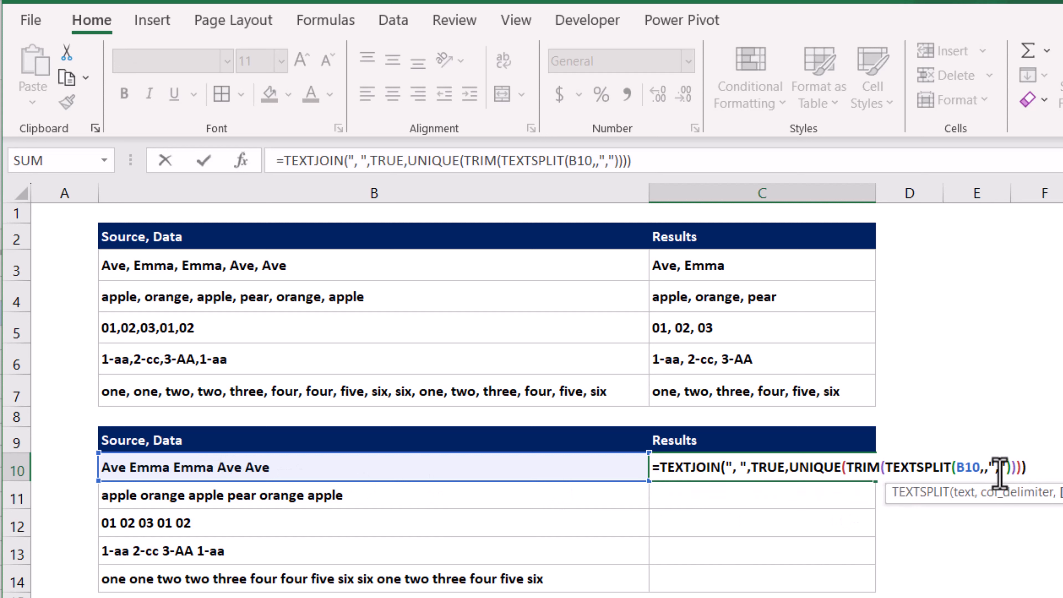
pyautogui.press('BackSpace')
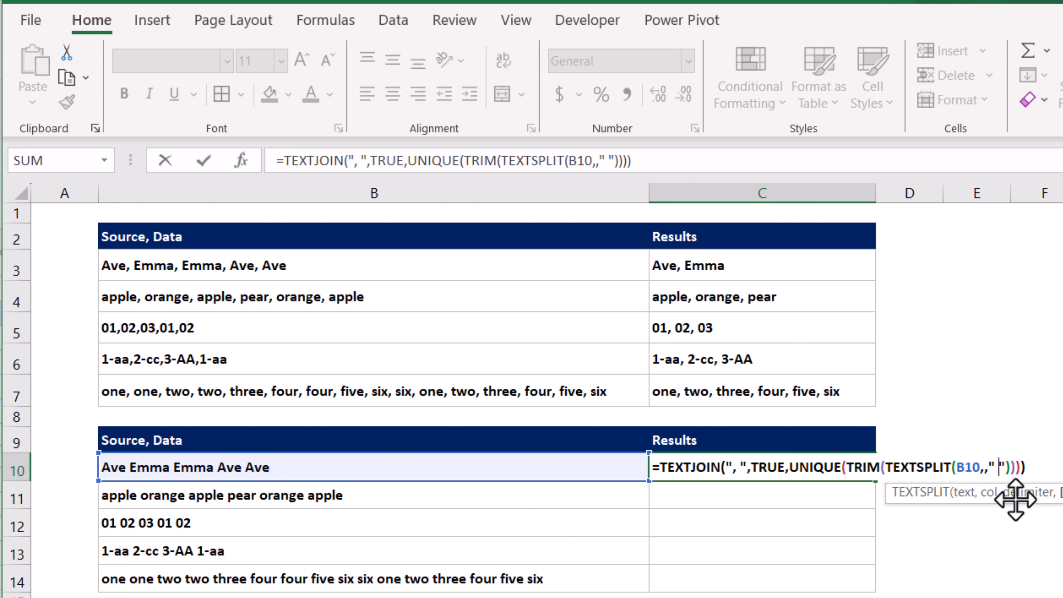
pyautogui.click(736, 468)
pyautogui.press('BackSpace')
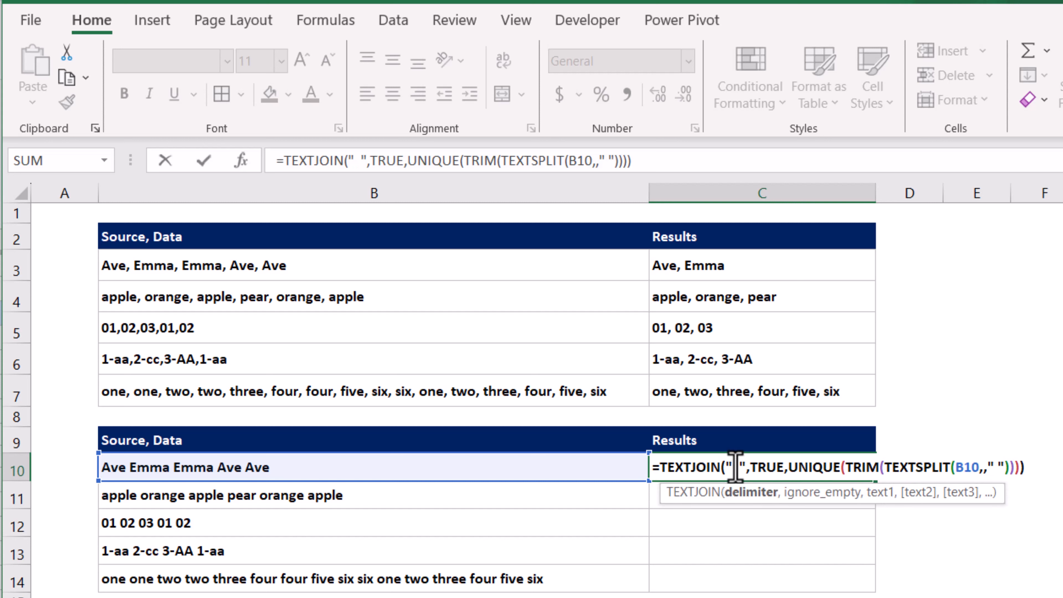
pyautogui.press('Delete')
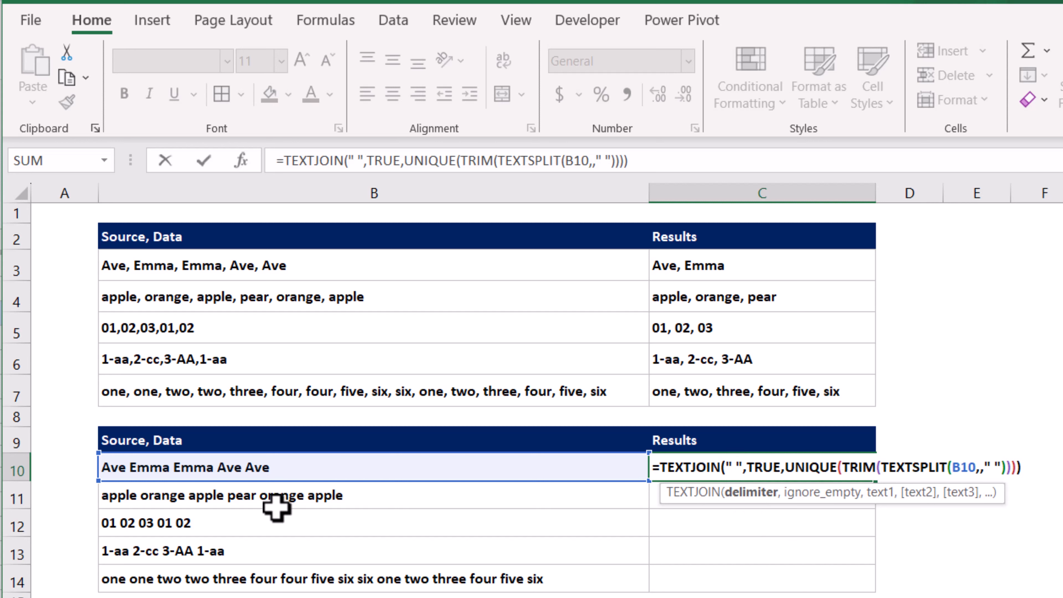
pyautogui.press('Return')
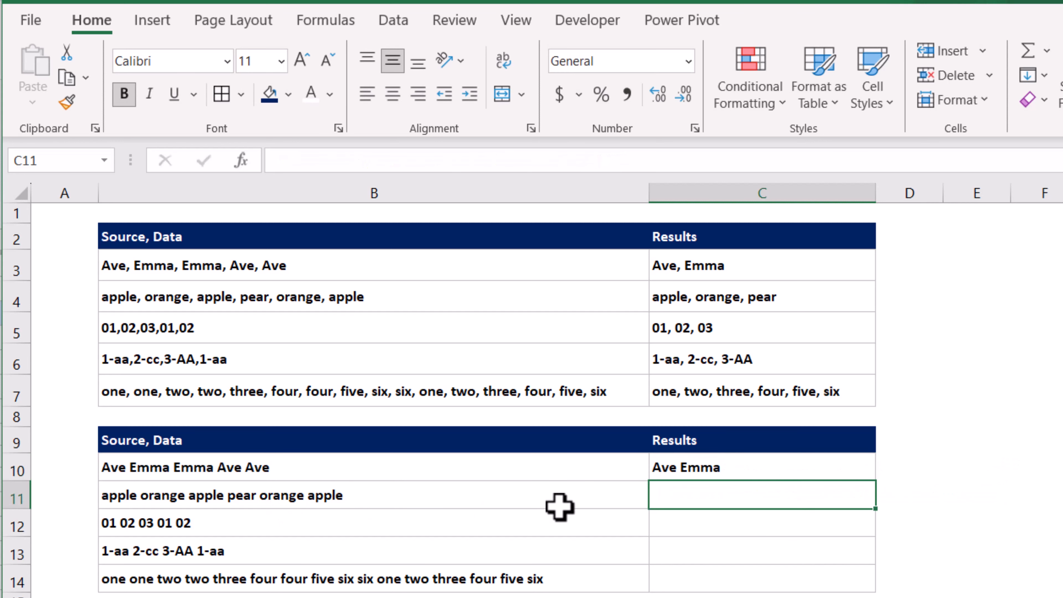
# In the Google Sheets copy, enter a SPLIT formula in C3 that splits B3 at commas
pyautogui.click(871, 469)
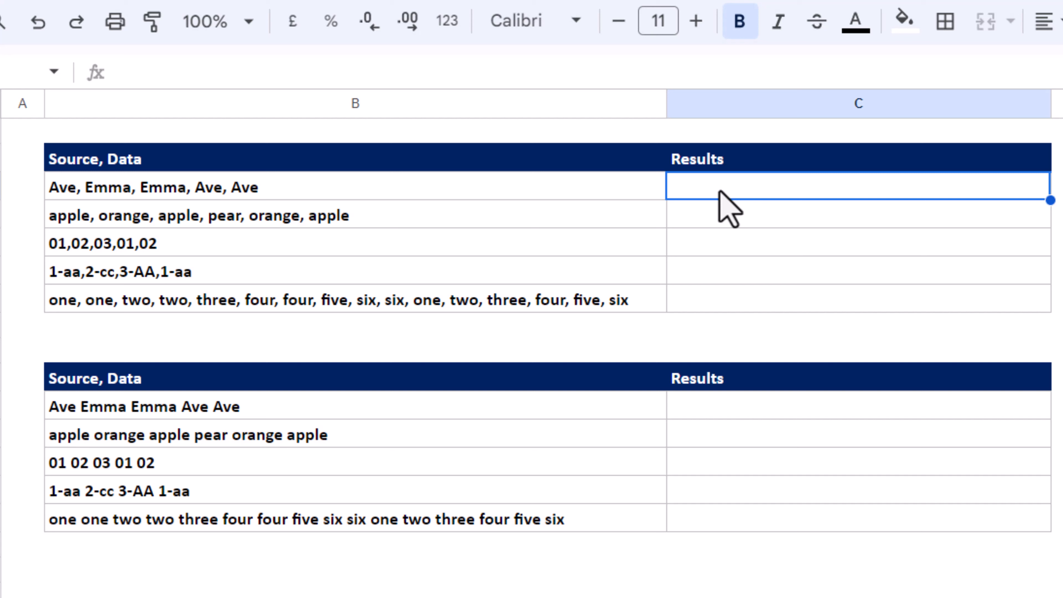
pyautogui.write('=split(')
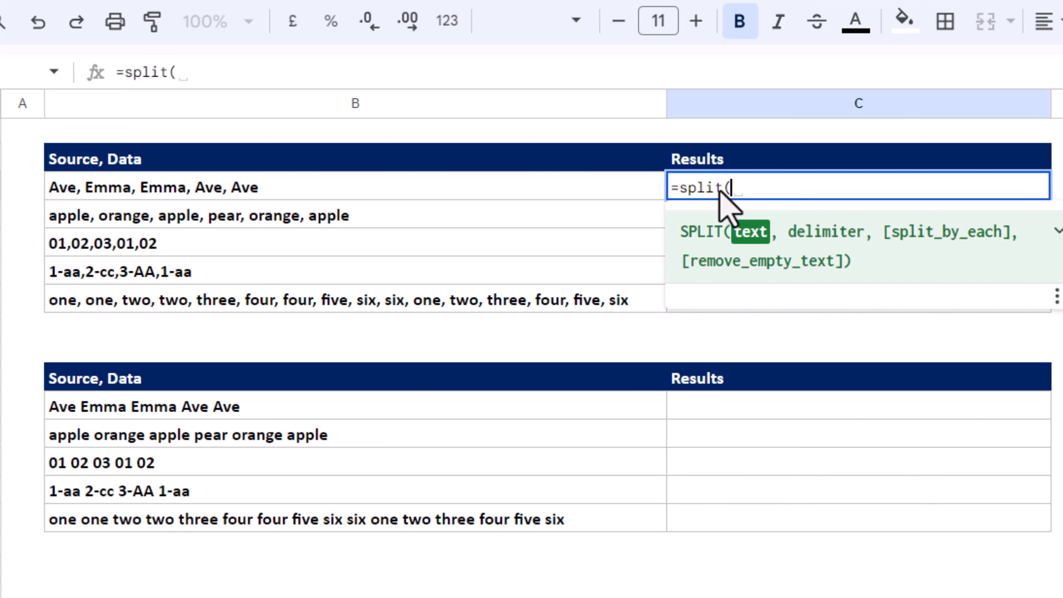
pyautogui.click(610, 195)
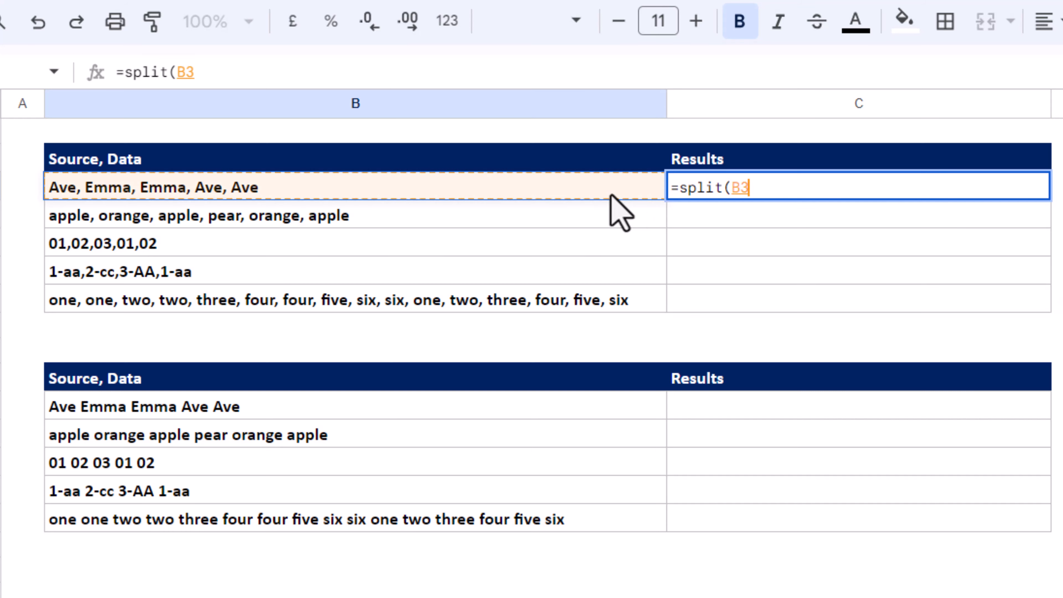
pyautogui.write(',"')
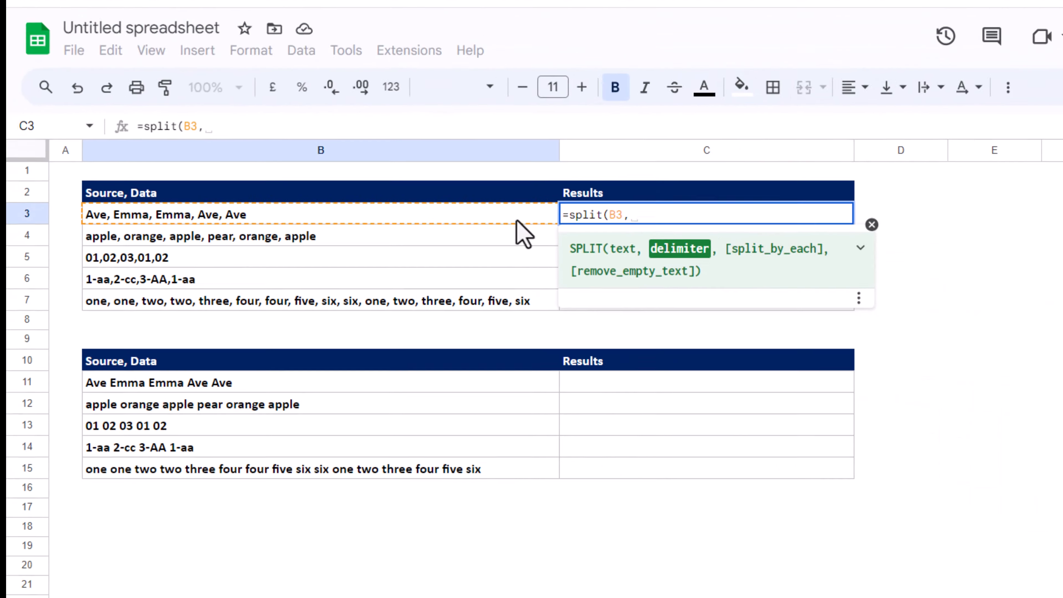
pyautogui.write(',")')
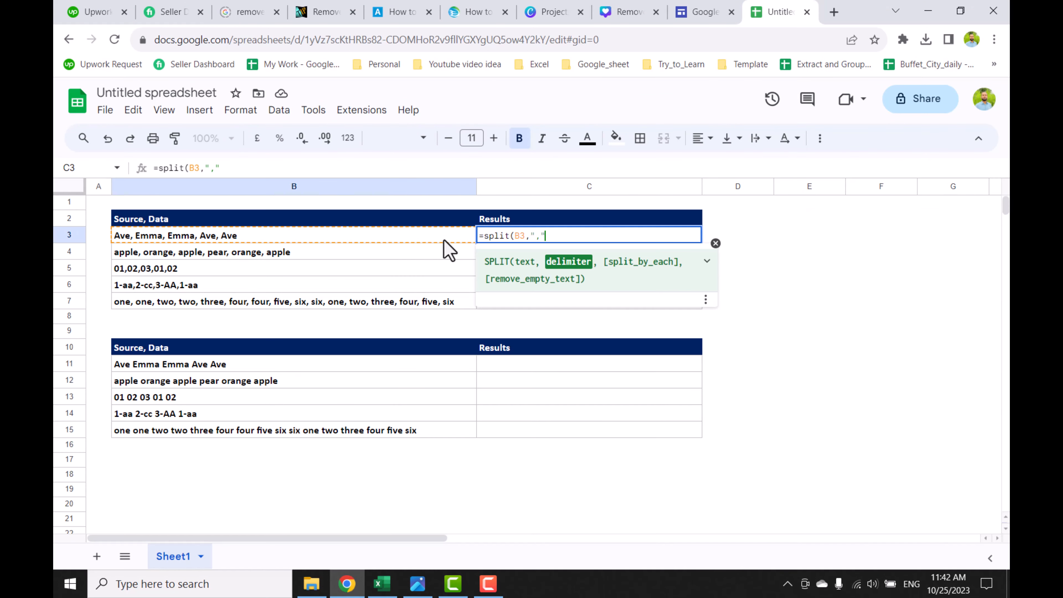
pyautogui.press('Return')
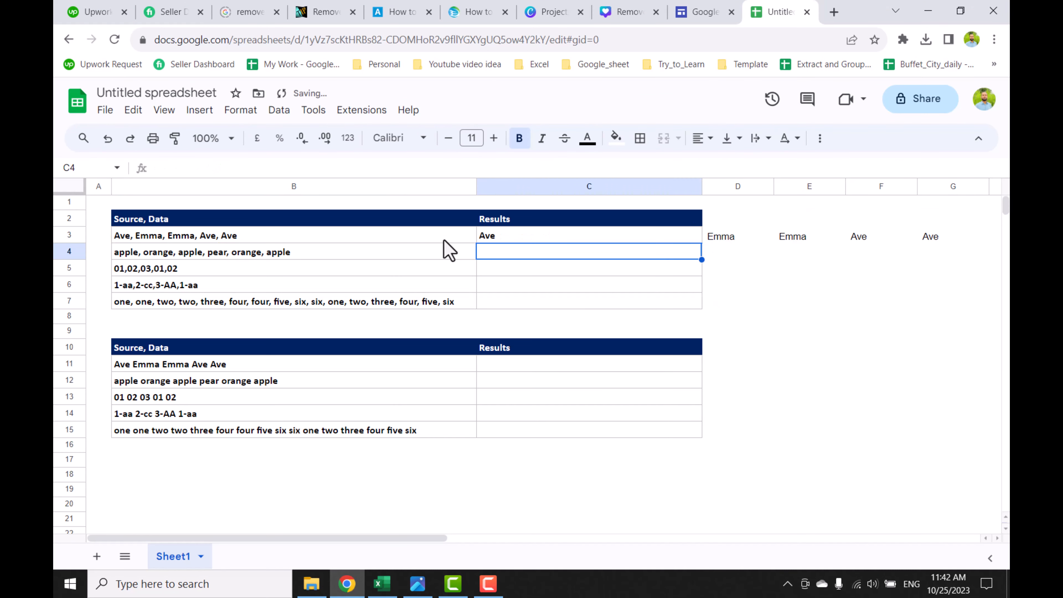
# Try wrapping C3's SPLIT formula in UNIQUE to remove the duplicate values
pyautogui.click(571, 236)
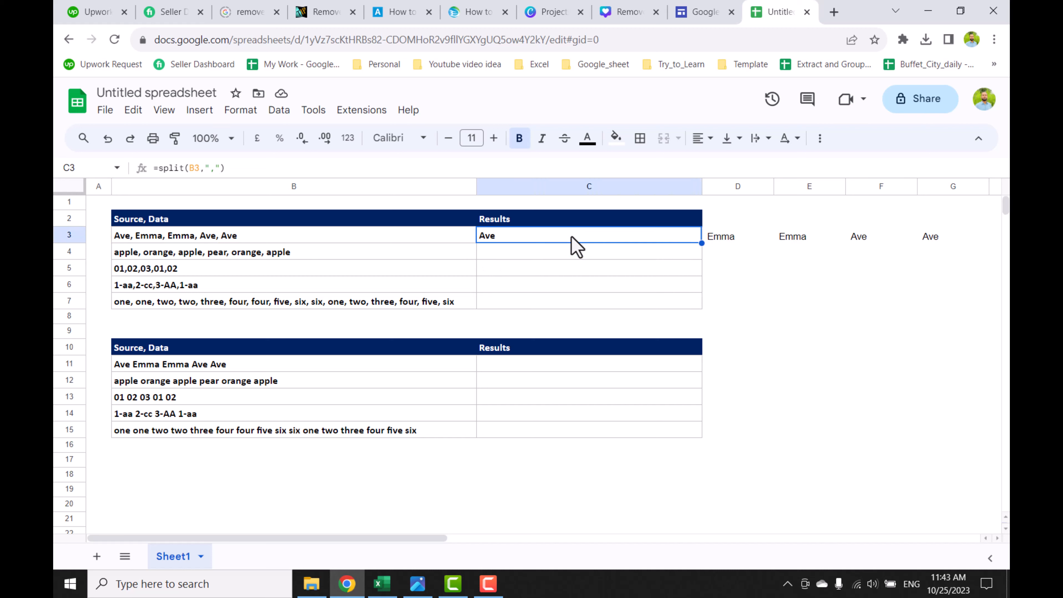
pyautogui.moveTo(572, 237); pyautogui.dragTo(926, 238)
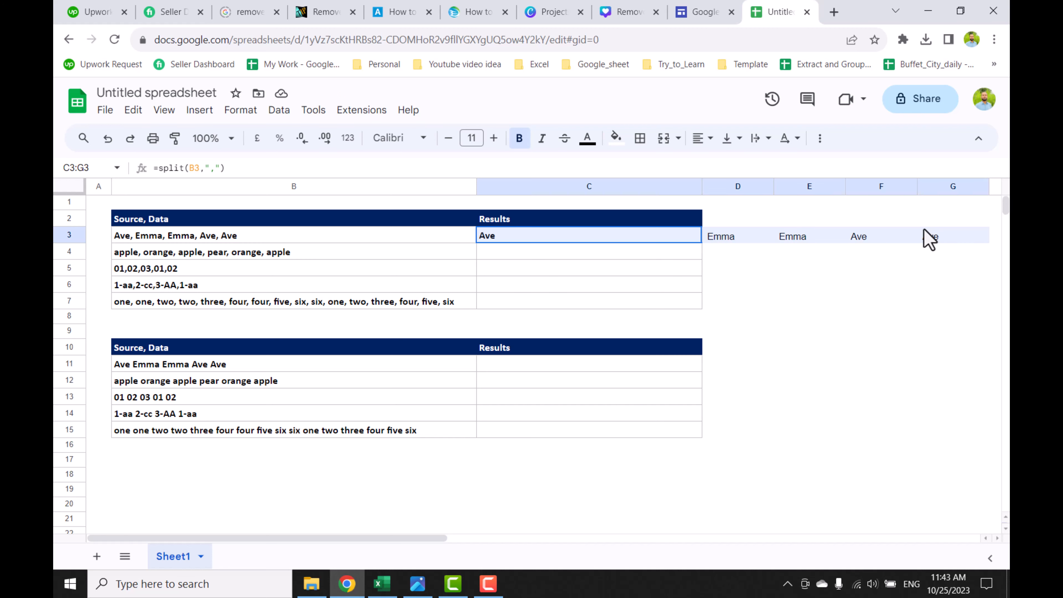
pyautogui.moveTo(607, 238); pyautogui.dragTo(608, 300)
pyautogui.click(524, 235)
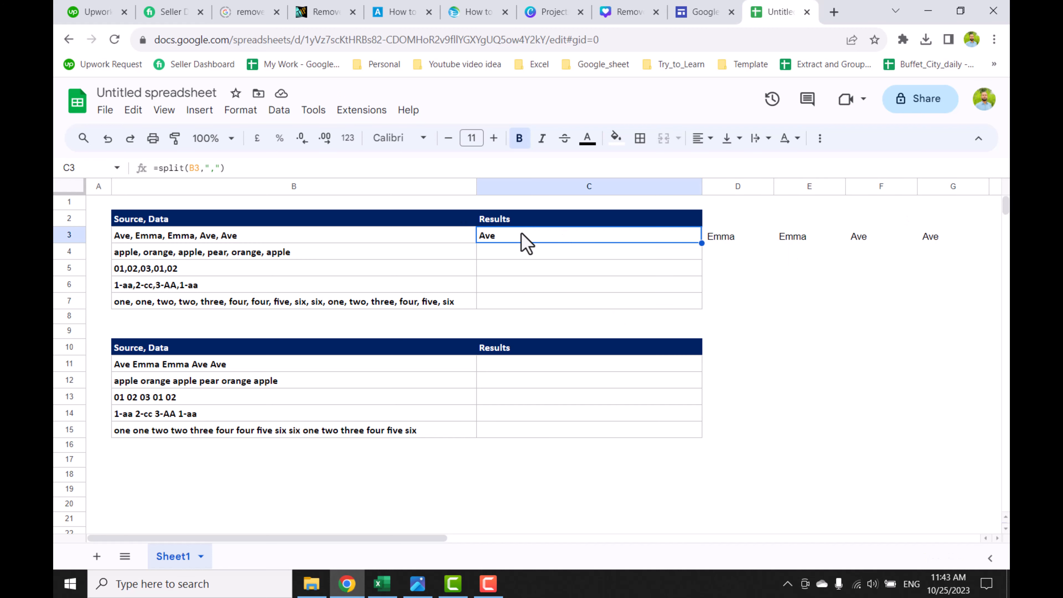
pyautogui.click(156, 167)
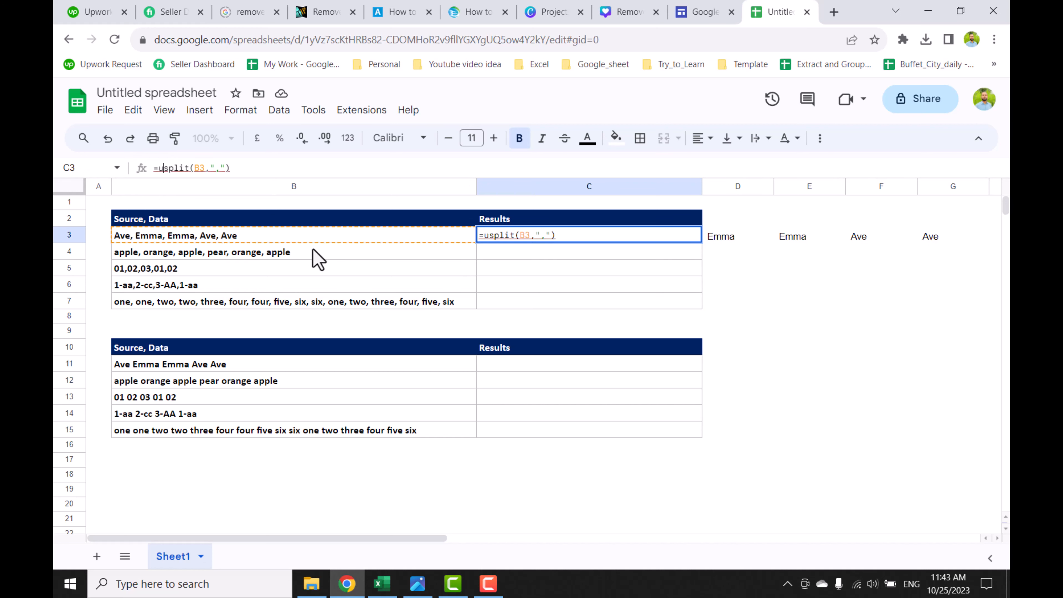
pyautogui.write('un')
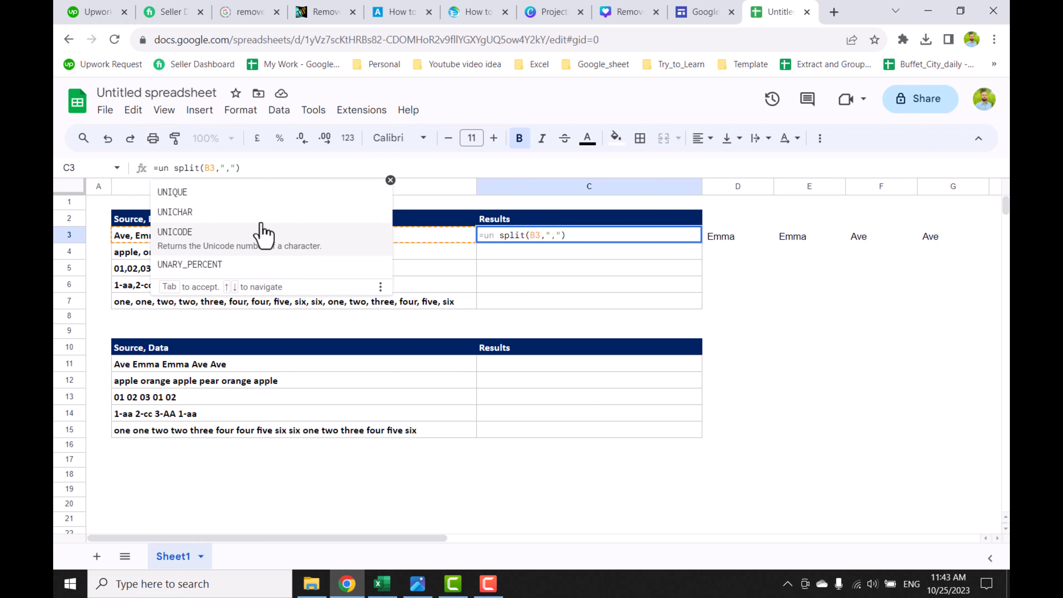
pyautogui.click(226, 199)
pyautogui.click(290, 171)
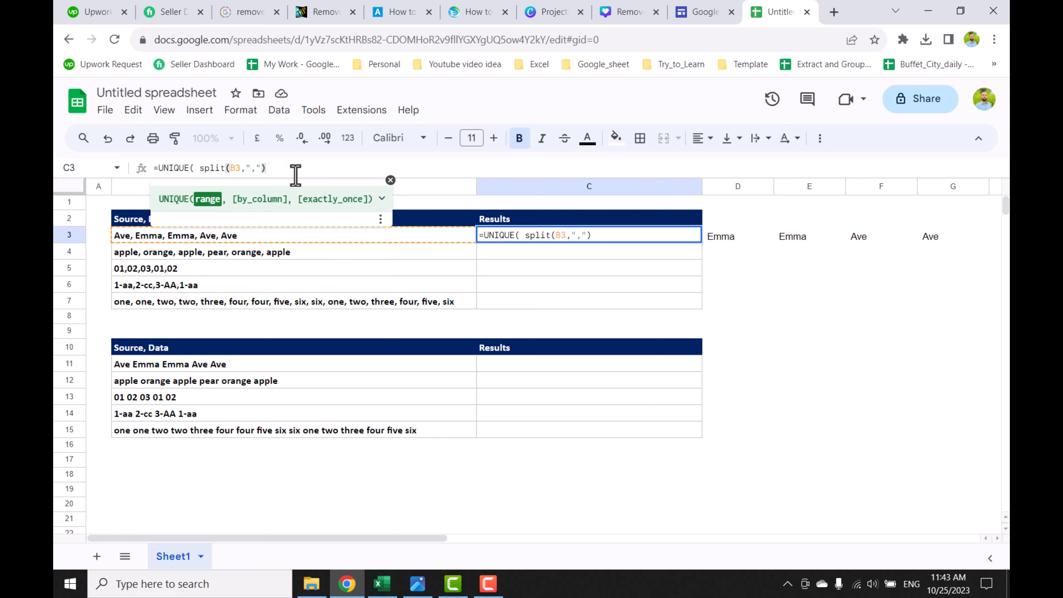
pyautogui.write(')')
pyautogui.press('Return')
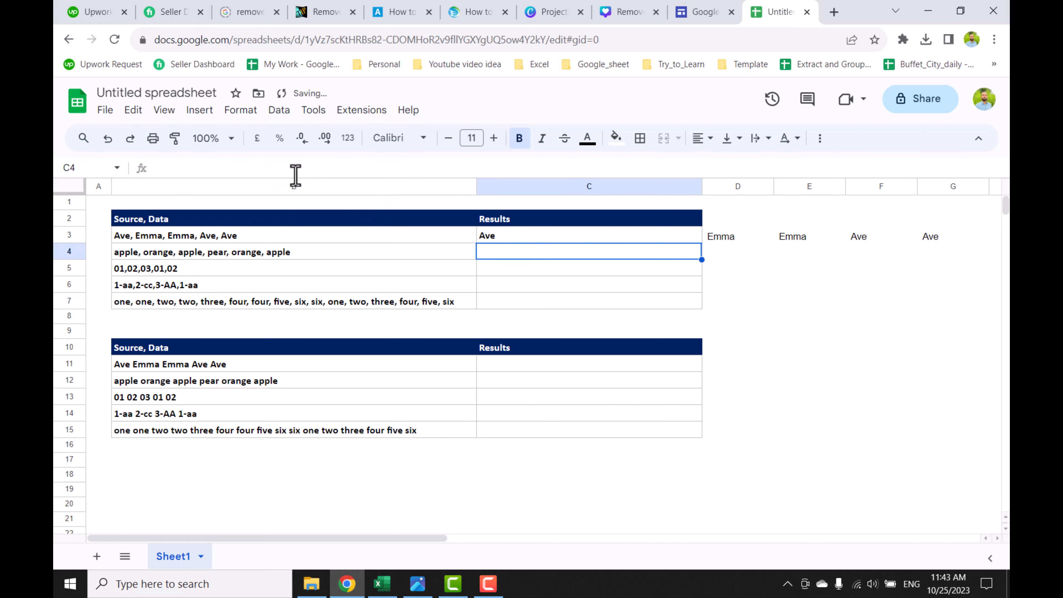
# Wrap C3's SPLIT formula in TRANSPOSE so the values list down the column
pyautogui.click(576, 237)
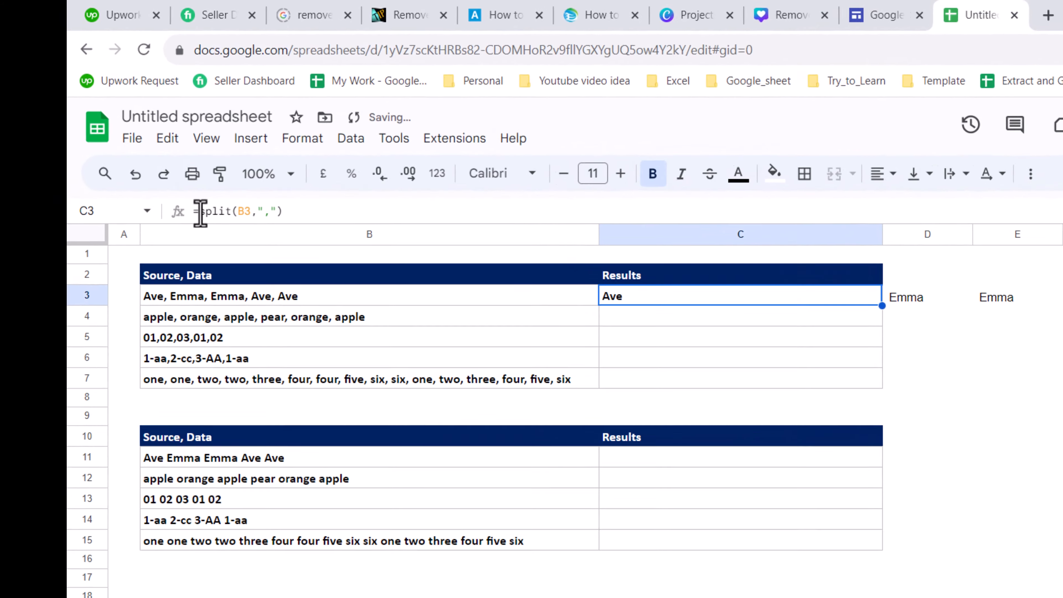
pyautogui.click(200, 211)
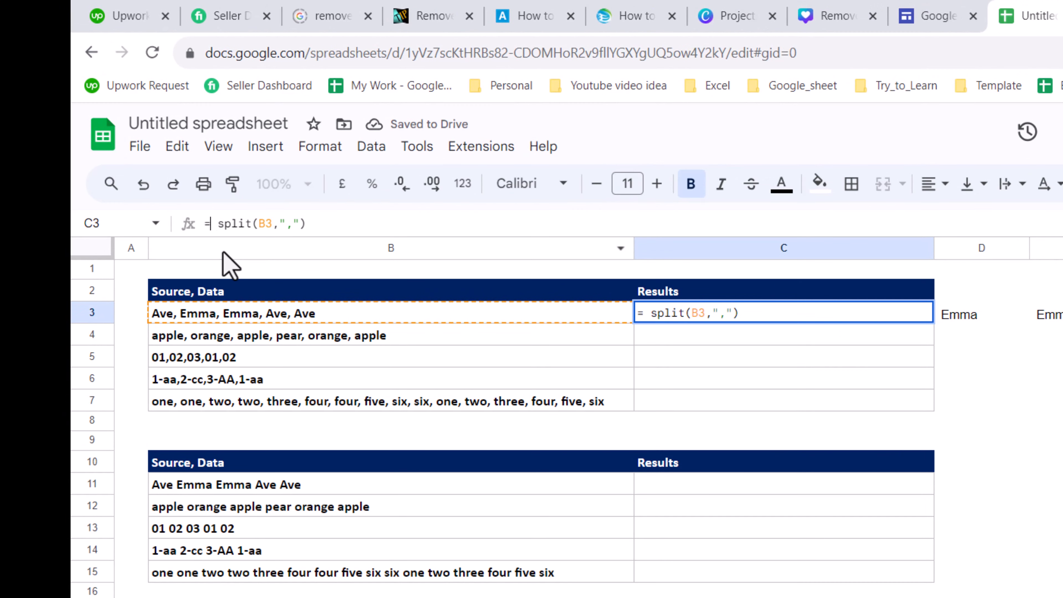
pyautogui.write('tra')
pyautogui.click(226, 261)
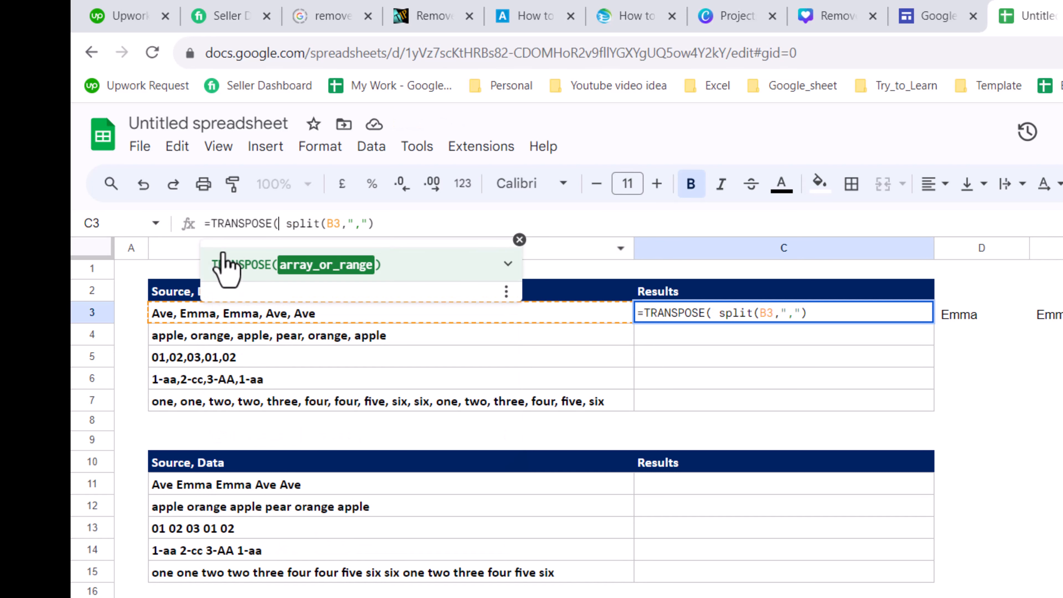
pyautogui.click(412, 216)
pyautogui.write(')')
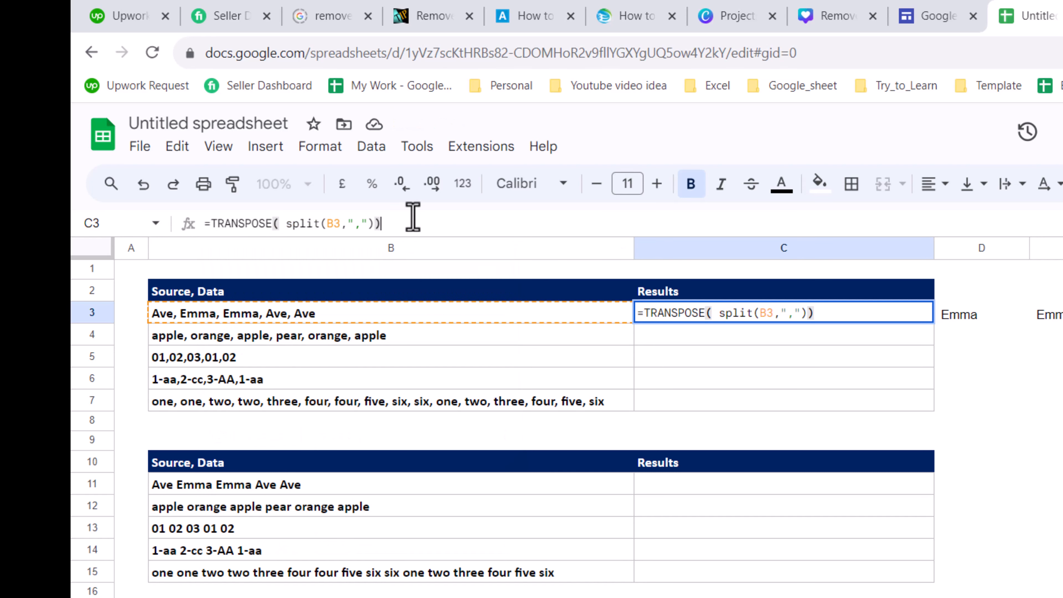
pyautogui.press('Return')
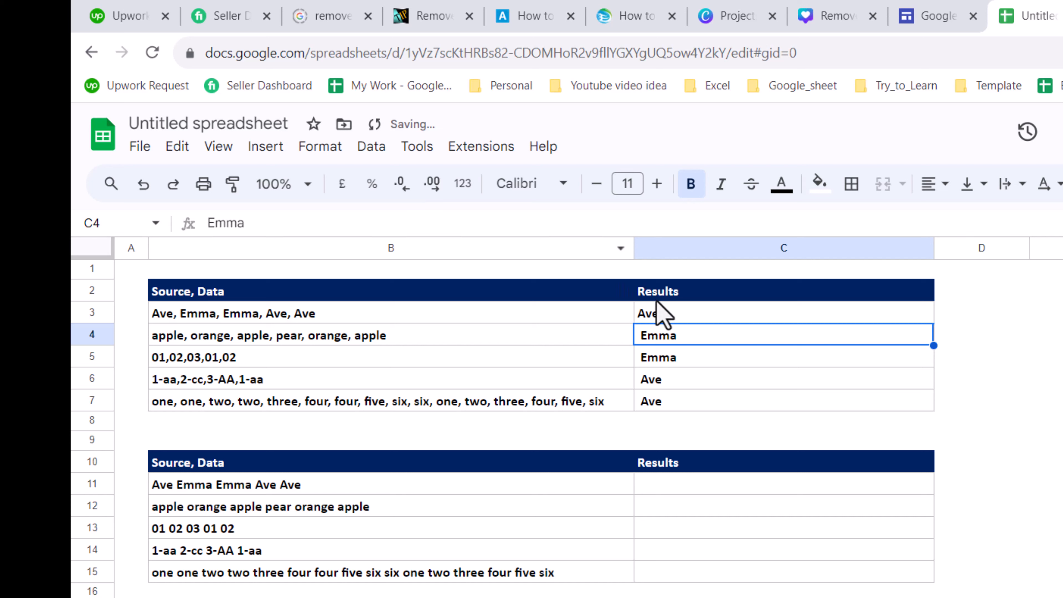
# Wrap C3's TRANSPOSE formula in TRIM to strip the extra spaces
pyautogui.click(674, 316)
pyautogui.click(213, 218)
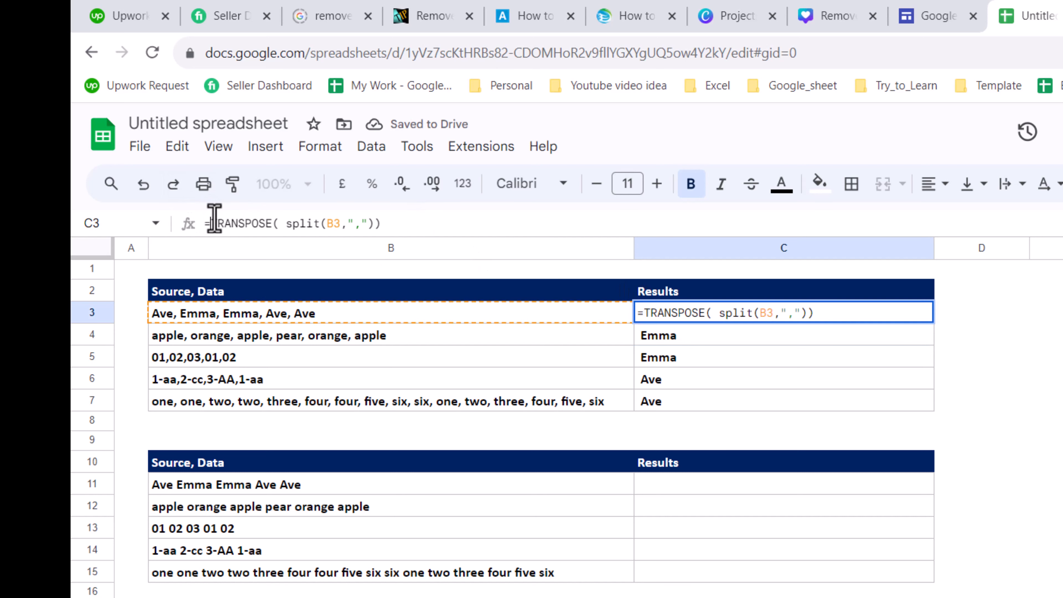
pyautogui.write('trim(')
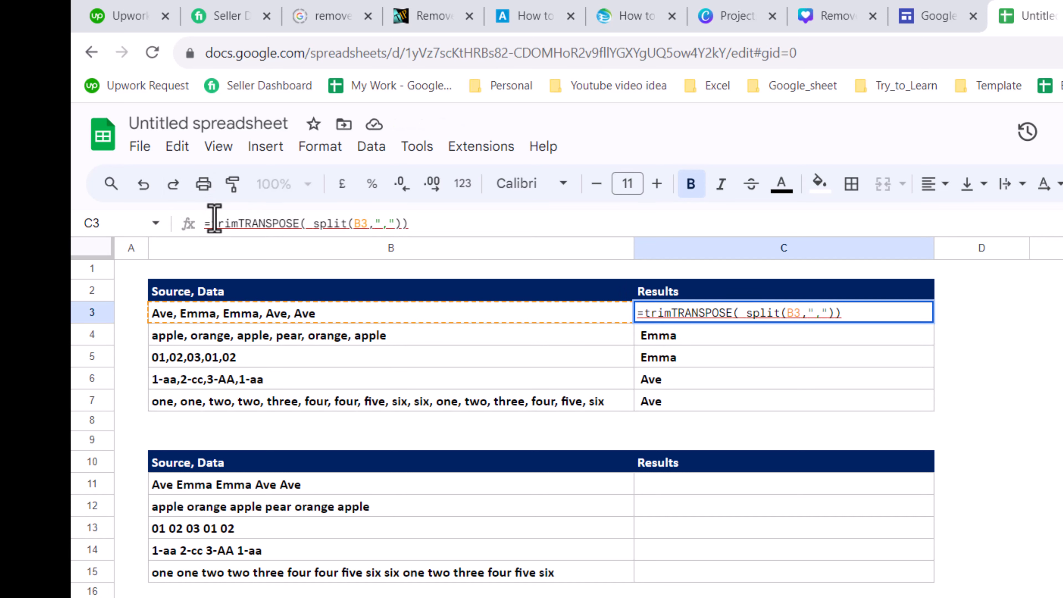
pyautogui.press('Right')
pyautogui.press('Right')
pyautogui.press('Right')
pyautogui.press('Right')
pyautogui.press('Right')
pyautogui.press('Right')
pyautogui.press('Right')
pyautogui.press('Right')
pyautogui.press('Right')
pyautogui.press('Right')
pyautogui.press('Right')
pyautogui.press('Right')
pyautogui.press('Right')
pyautogui.press('Right')
pyautogui.press('Right')
pyautogui.press('Right')
pyautogui.press('Right')
pyautogui.press('Right')
pyautogui.press('Right')
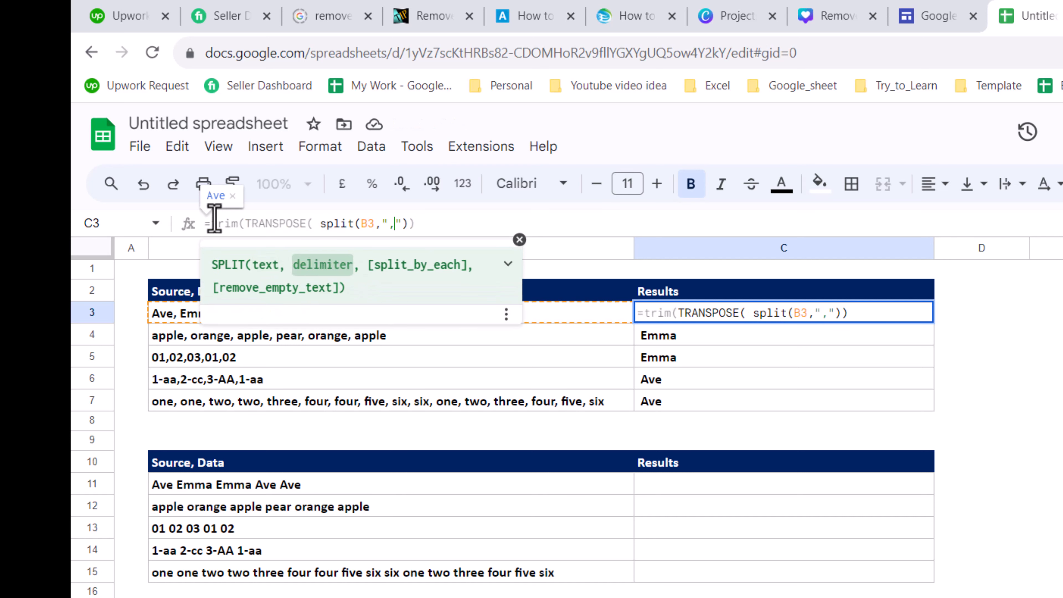
pyautogui.write(')')
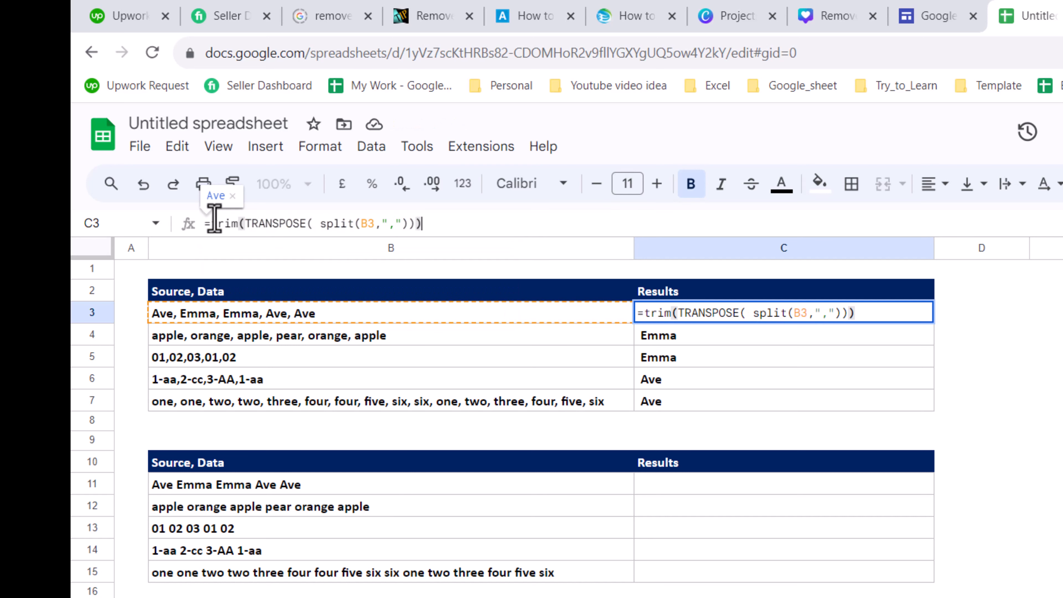
pyautogui.press('Return')
pyautogui.press('Up')
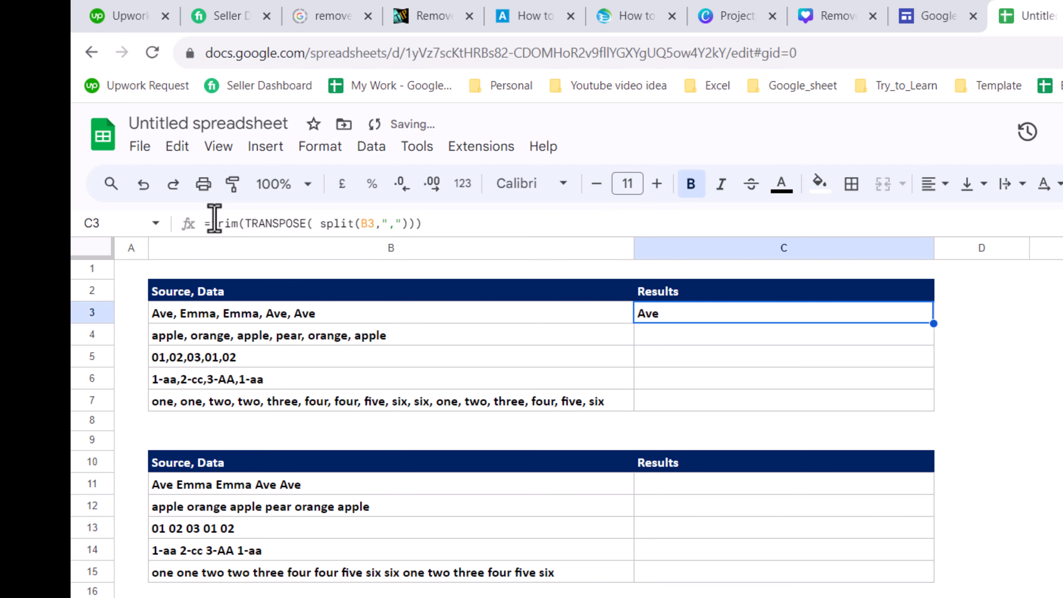
# Convert C3's formula into an ArrayFormula
pyautogui.click(506, 224)
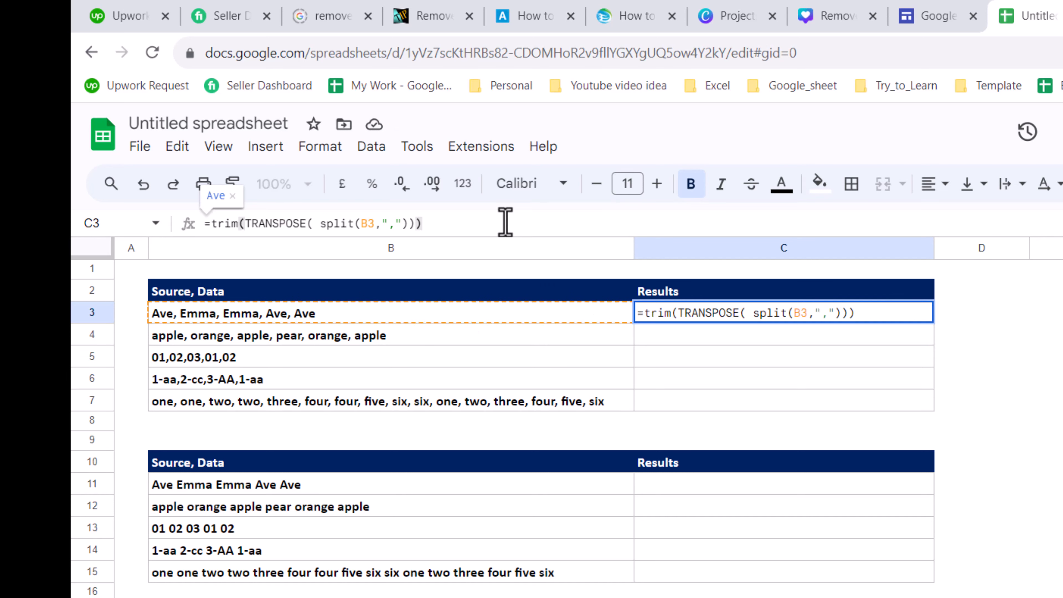
pyautogui.hotkey('ctrl', 'shift', 'Return')
pyautogui.press('Return')
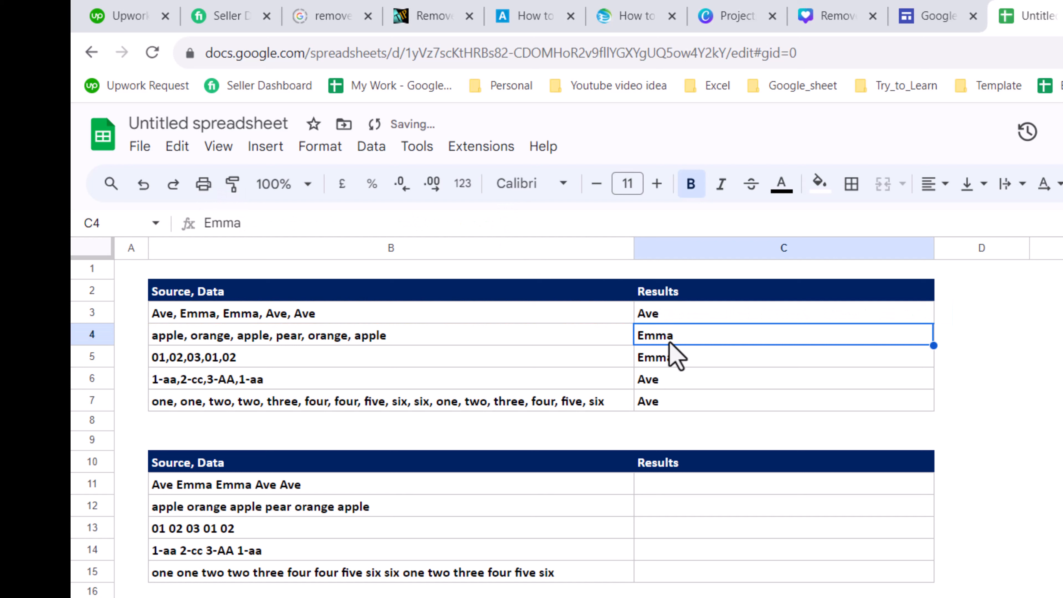
# Insert UNIQUE around the TRIM part inside C3's ArrayFormula
pyautogui.click(668, 320)
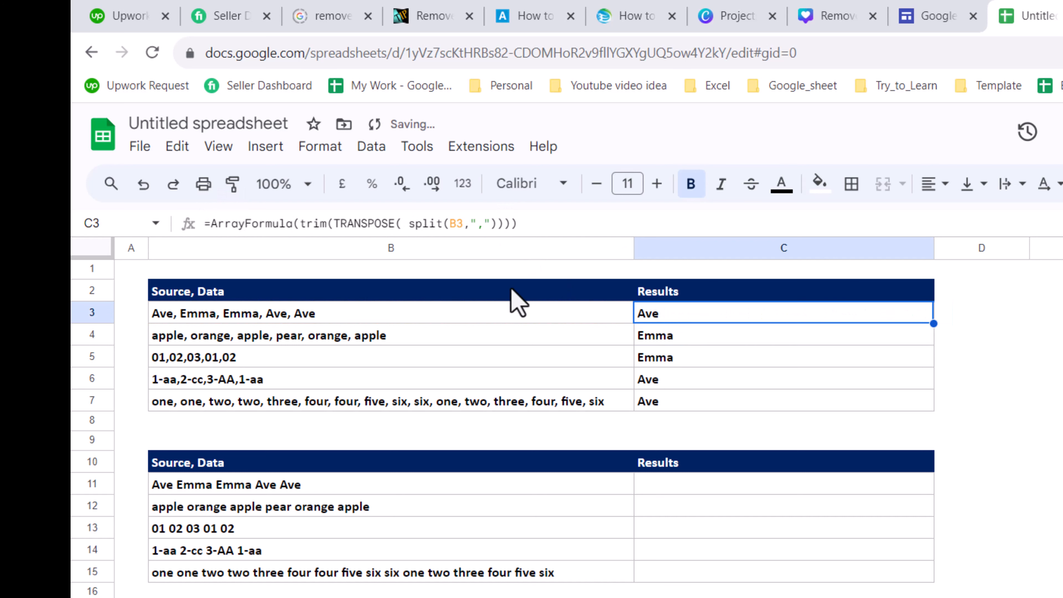
pyautogui.click(214, 225)
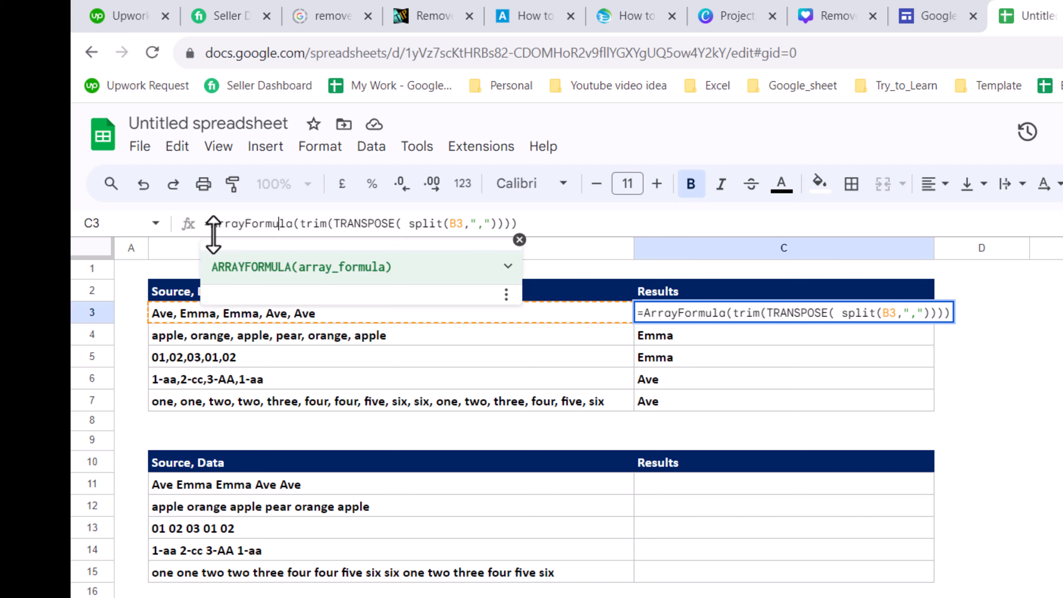
pyautogui.press('Right')
pyautogui.press('Right')
pyautogui.press('Right')
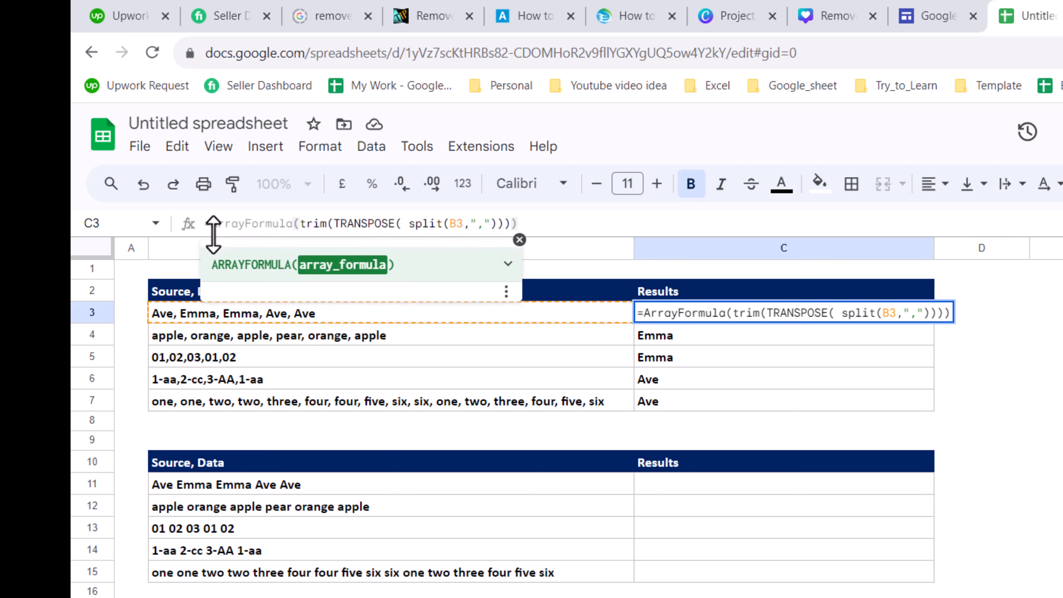
pyautogui.write('Uni')
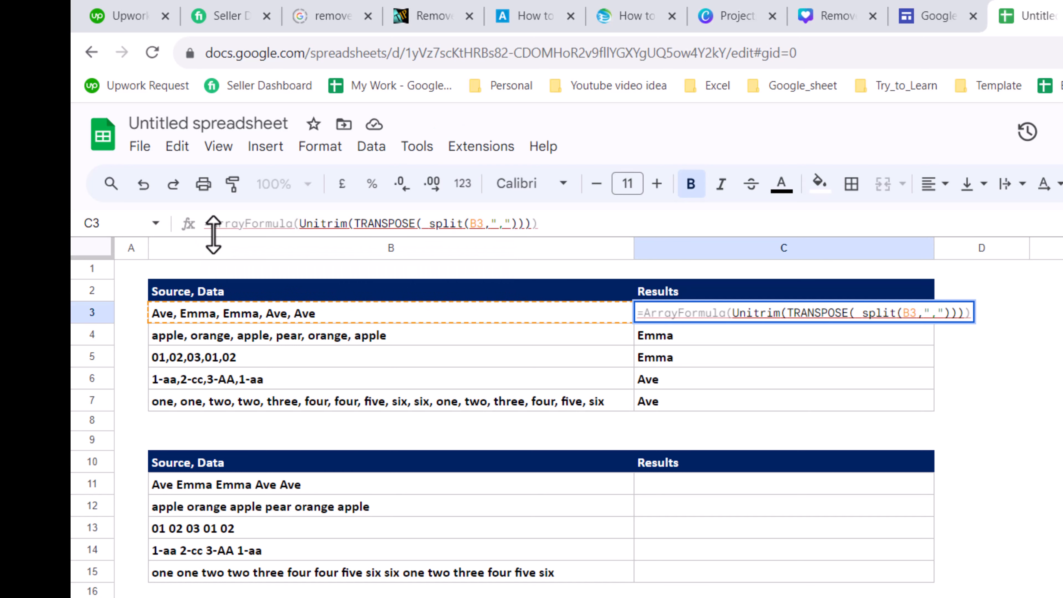
pyautogui.write('que(')
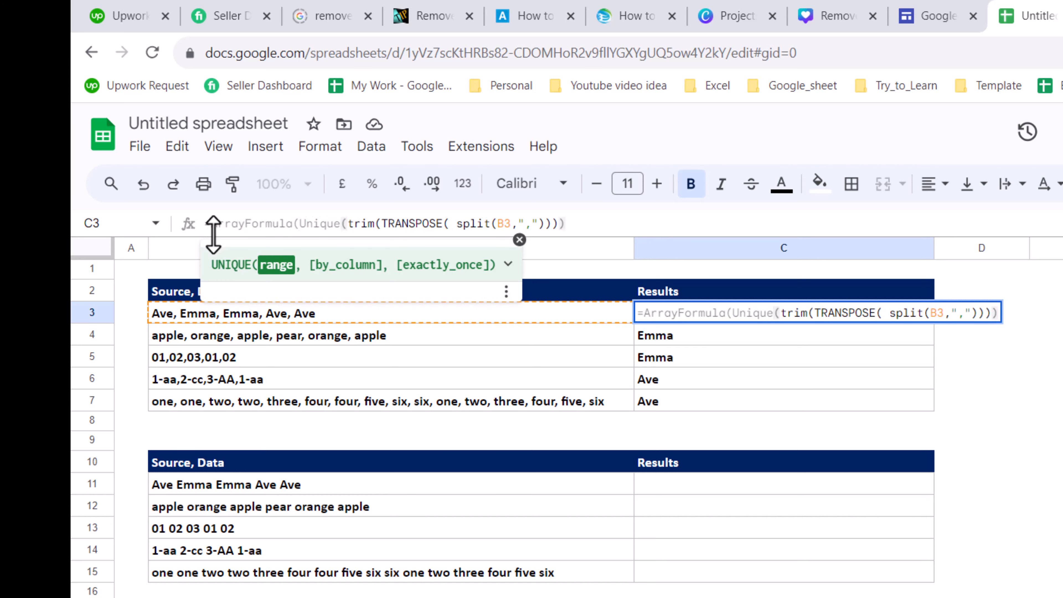
pyautogui.click(556, 220)
pyautogui.write('))')
pyautogui.press('Return')
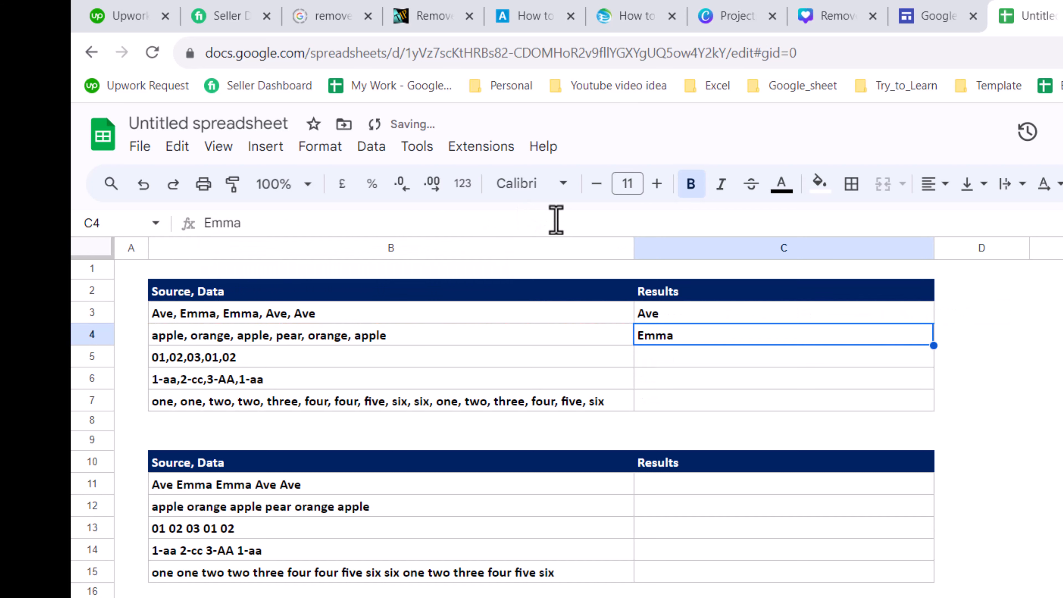
# Wrap C3's formula in TEXTJOIN with a "," delimiter and ignore_empty set to true
pyautogui.click(782, 319)
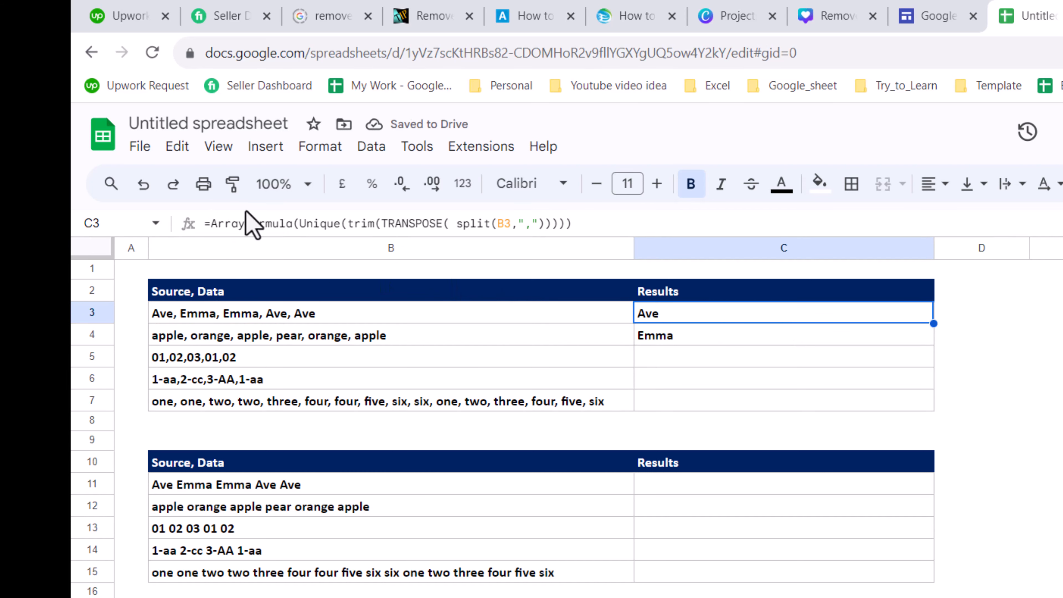
pyautogui.click(211, 222)
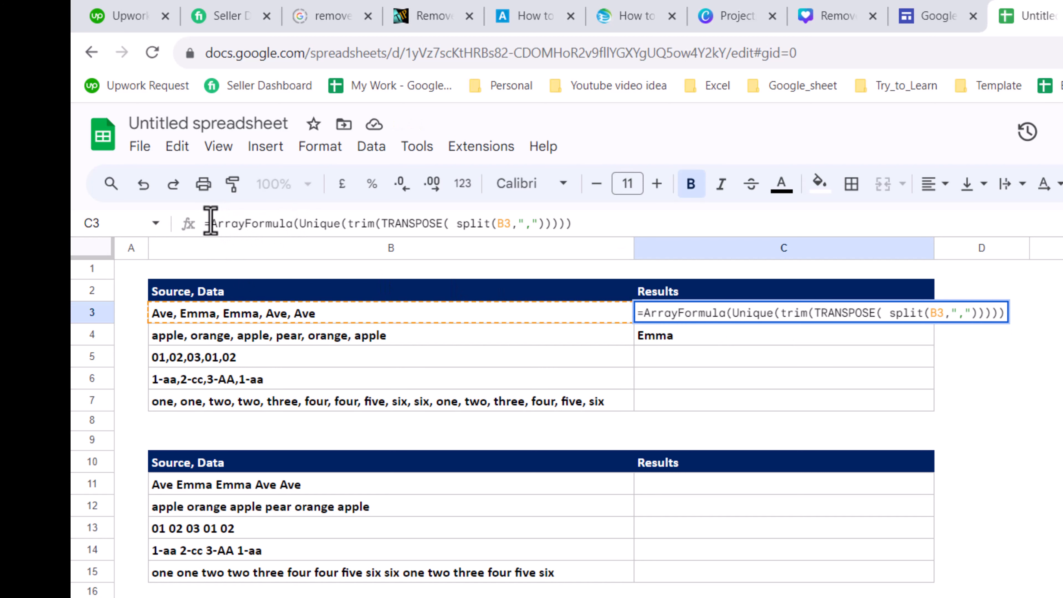
pyautogui.press('Left')
pyautogui.write('t')
pyautogui.write('tjoin(')
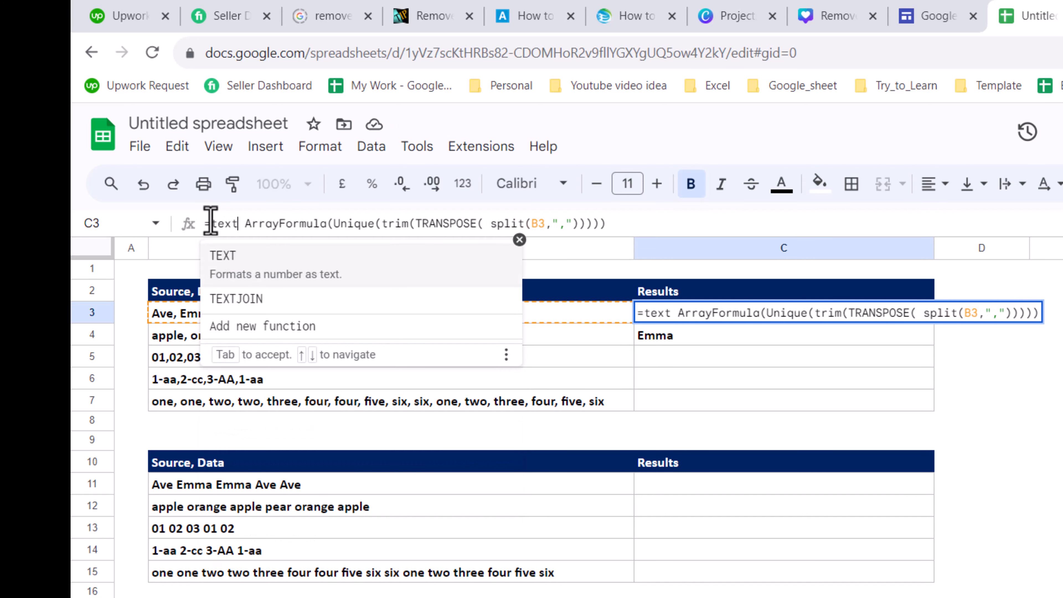
pyautogui.write('",",')
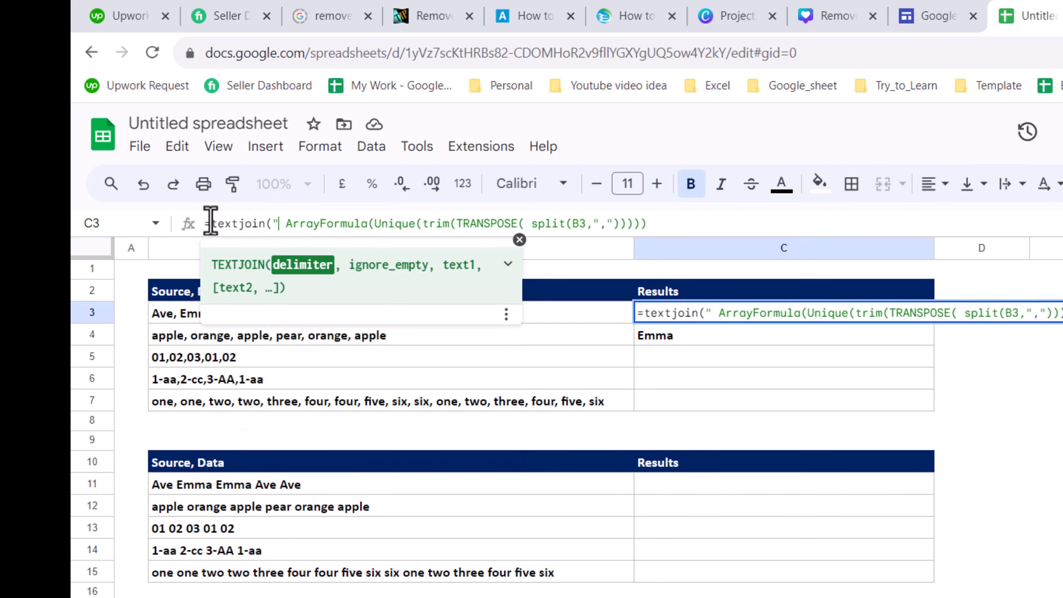
pyautogui.write('true,')
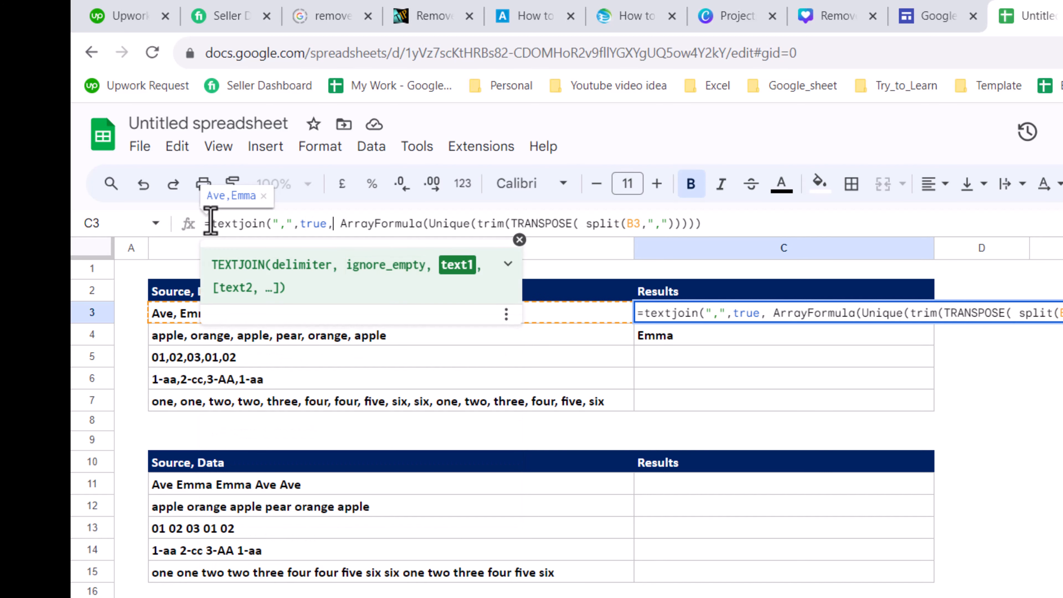
pyautogui.press('Return')
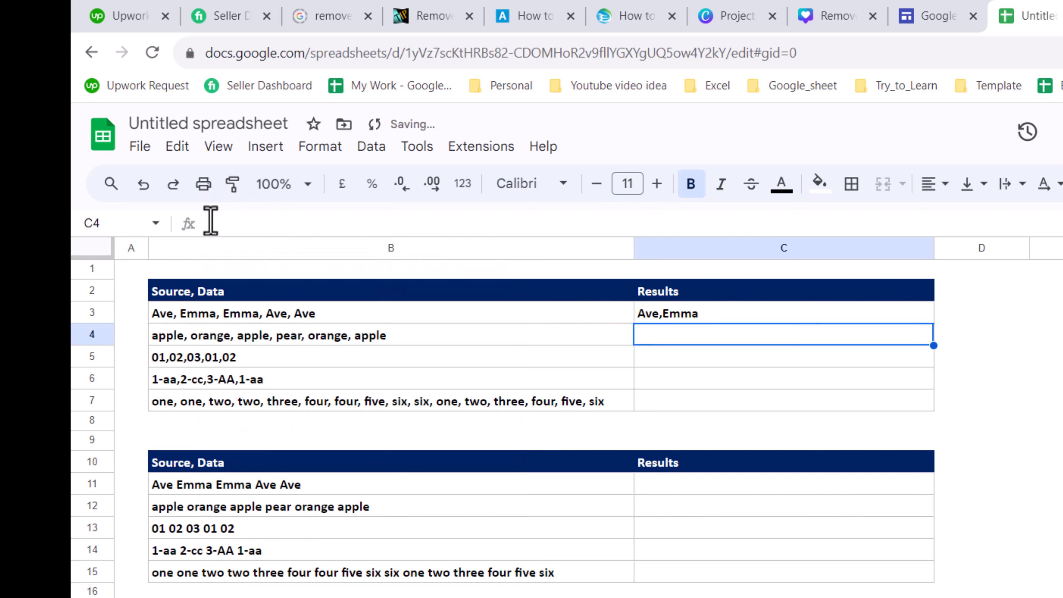
# Fill C3's formula down the Results column to row 7, clearing the extra copy in C8
pyautogui.click(800, 317)
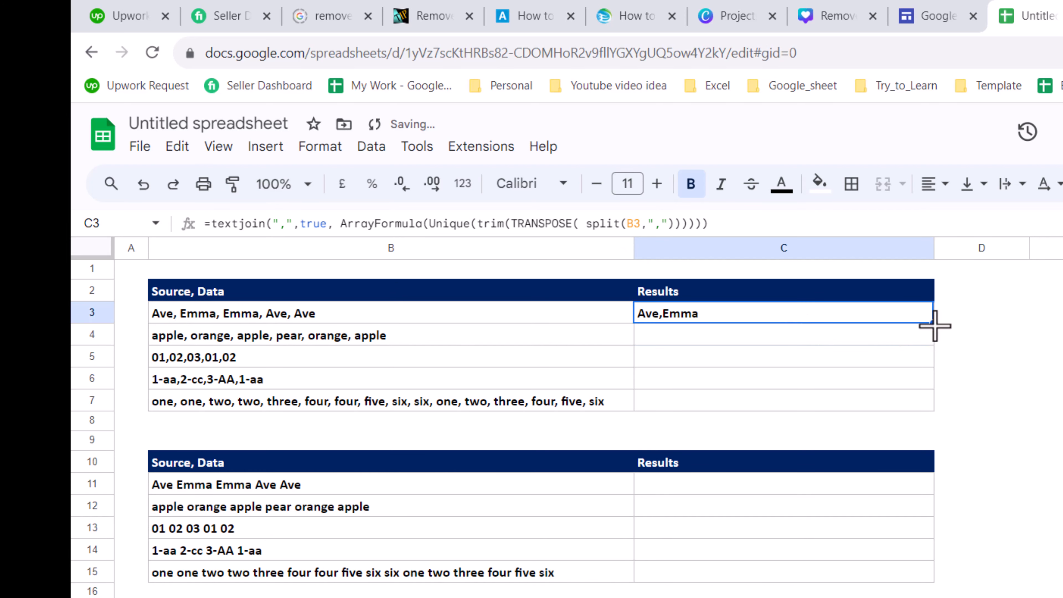
pyautogui.moveTo(934, 323); pyautogui.dragTo(935, 414)
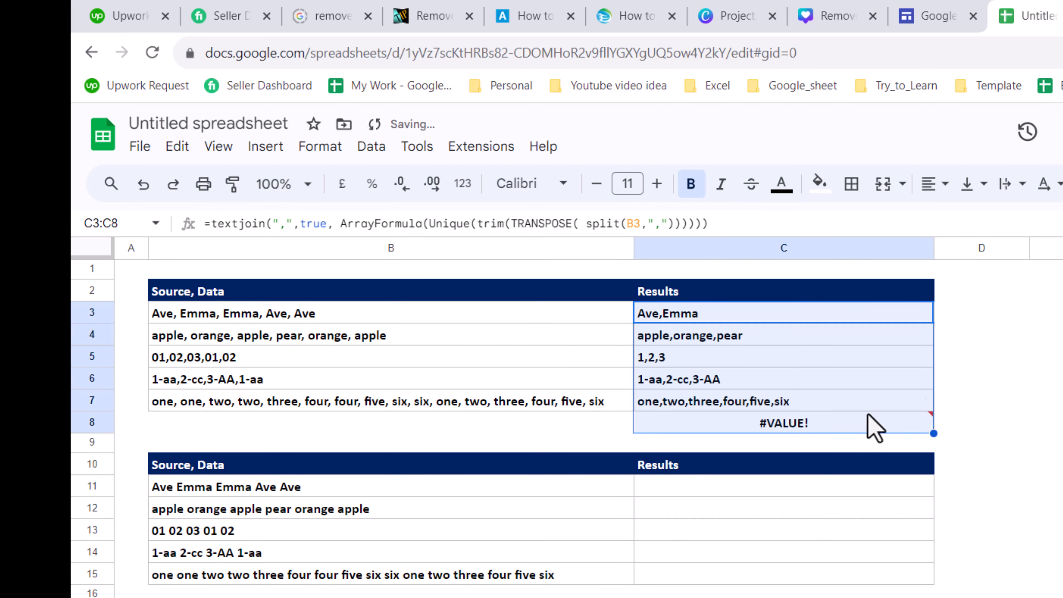
pyautogui.moveTo(806, 428)
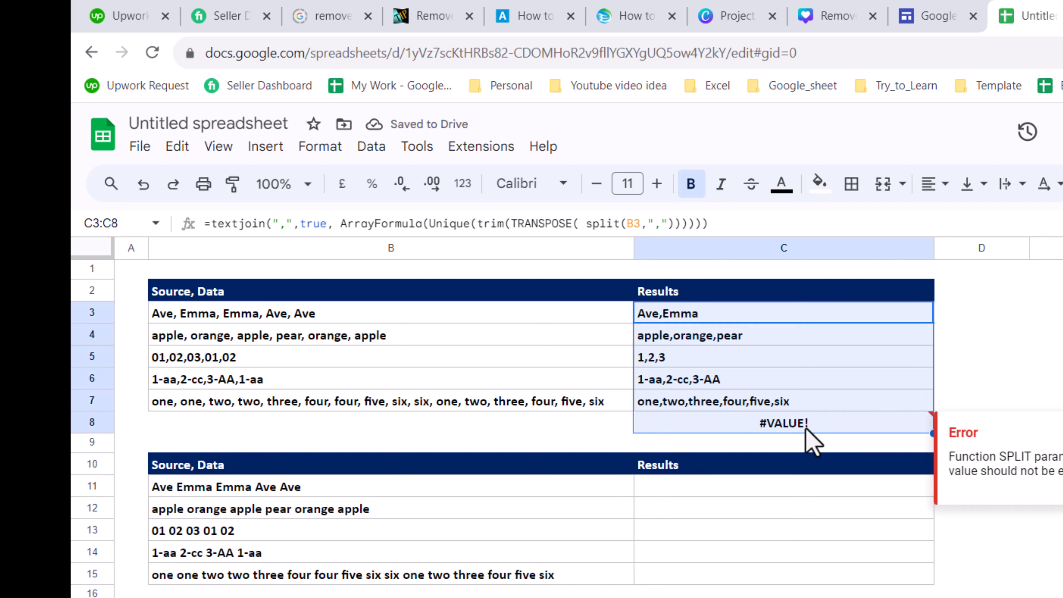
pyautogui.click(858, 427)
pyautogui.press('Delete')
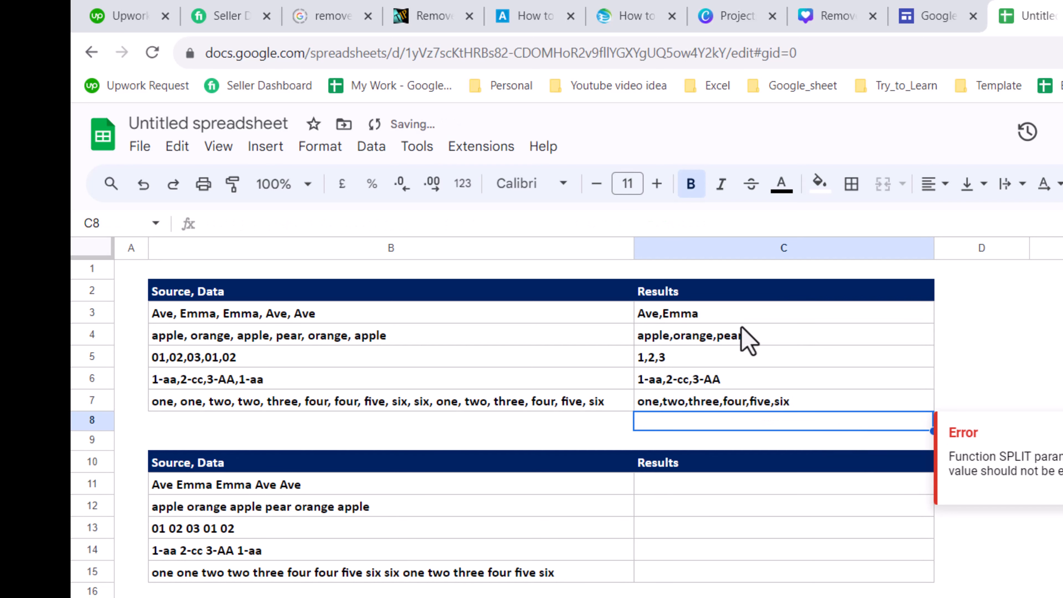
# Copy C3's formula into C11 for the space-separated table
pyautogui.click(736, 319)
pyautogui.hotkey('ctrl', 'c')
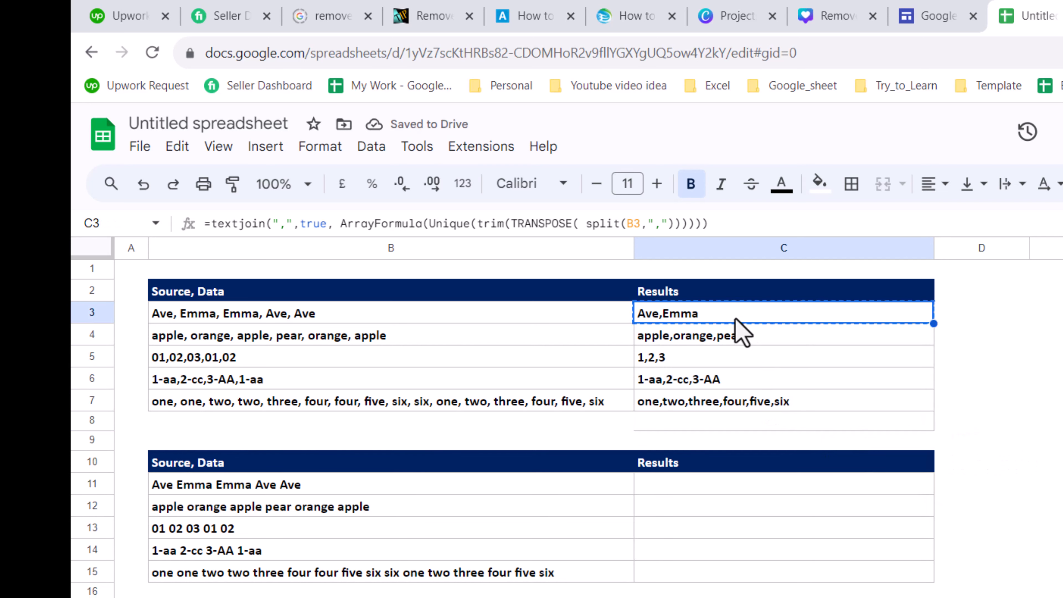
pyautogui.click(707, 481)
pyautogui.hotkey('ctrl', 'v')
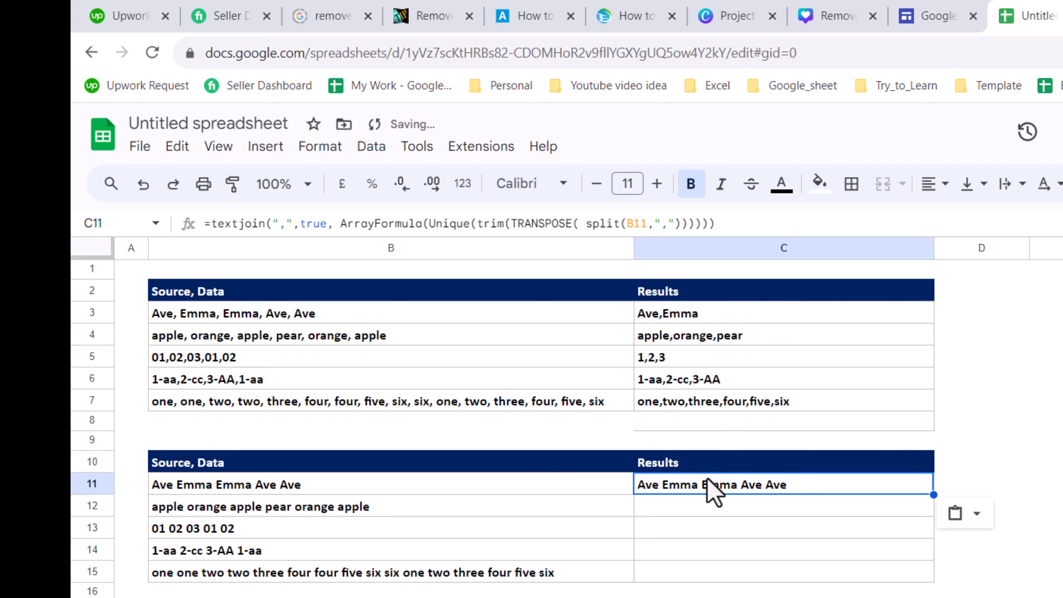
# Change C11's SPLIT and TEXTJOIN delimiters to a space and accept the suggested auto-fill down to C15
pyautogui.click(670, 223)
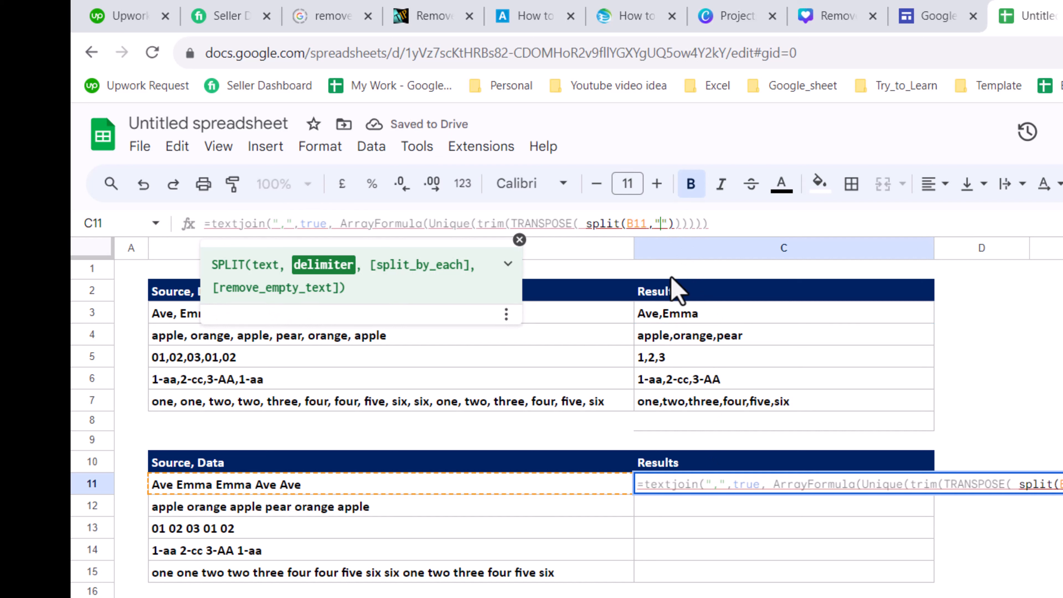
pyautogui.click(280, 224)
pyautogui.press('BackSpace')
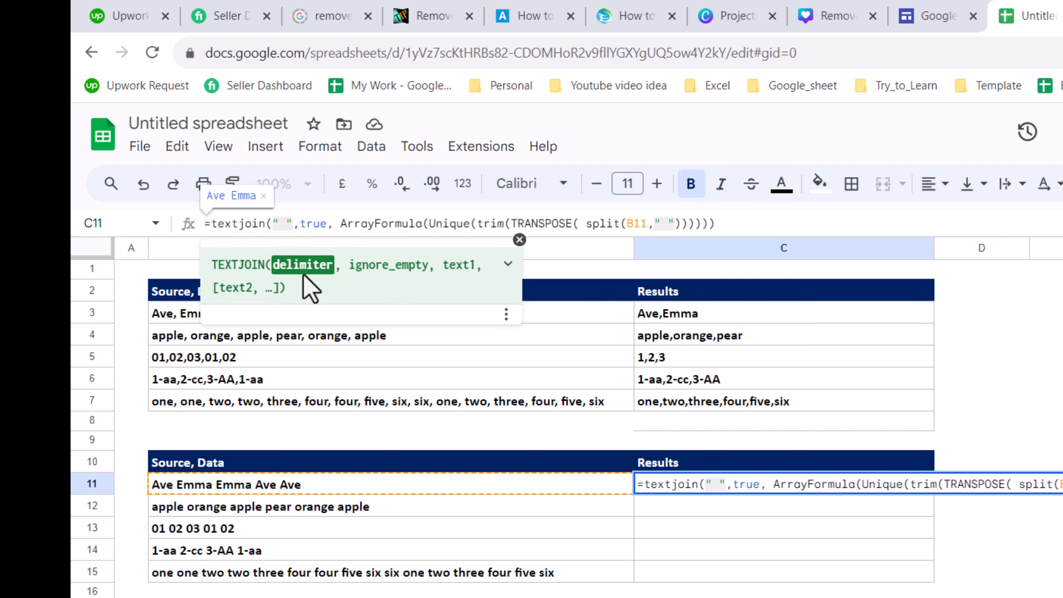
pyautogui.press('Return')
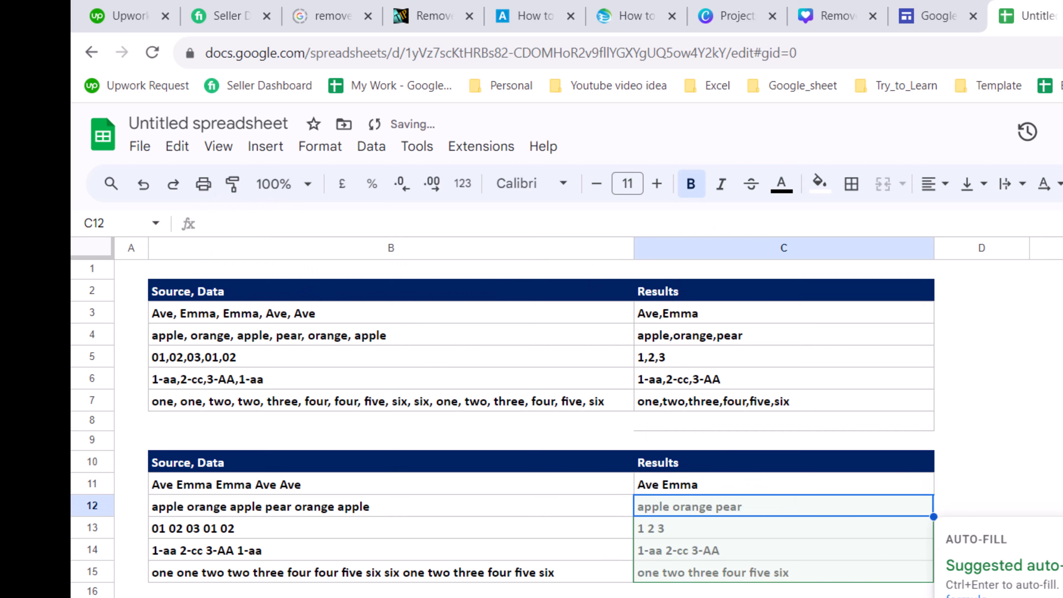
pyautogui.hotkey('ctrl', 'Return')
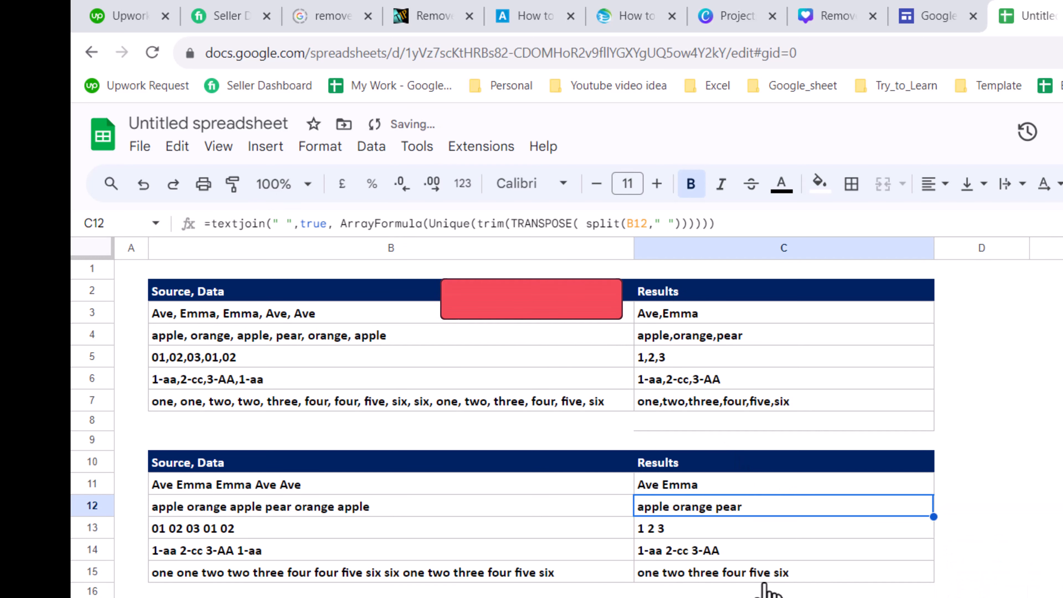